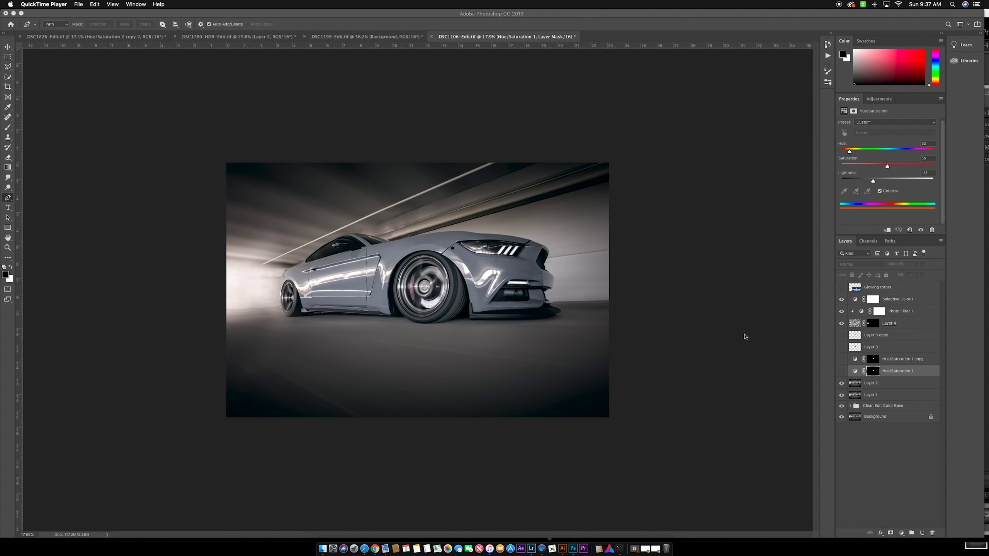
- Show the Glowing rotors reference of the white car with orange-glowing brakes over the Mustang
click(841, 288)
click(841, 288)
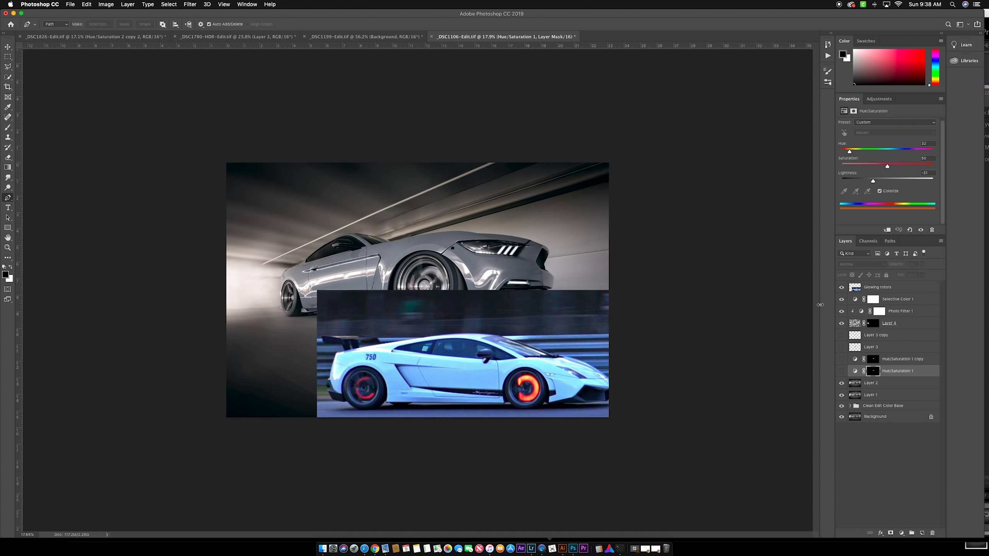
- Hide the Glowing rotors reference and preview the rotor glow on Layer 3 and Layer 3 copy
click(842, 289)
click(841, 338)
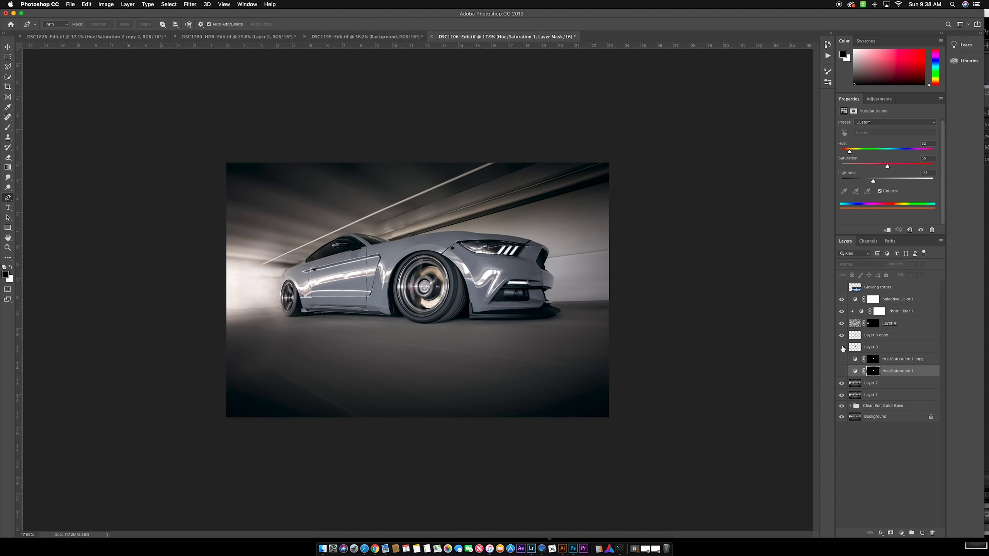
click(841, 346)
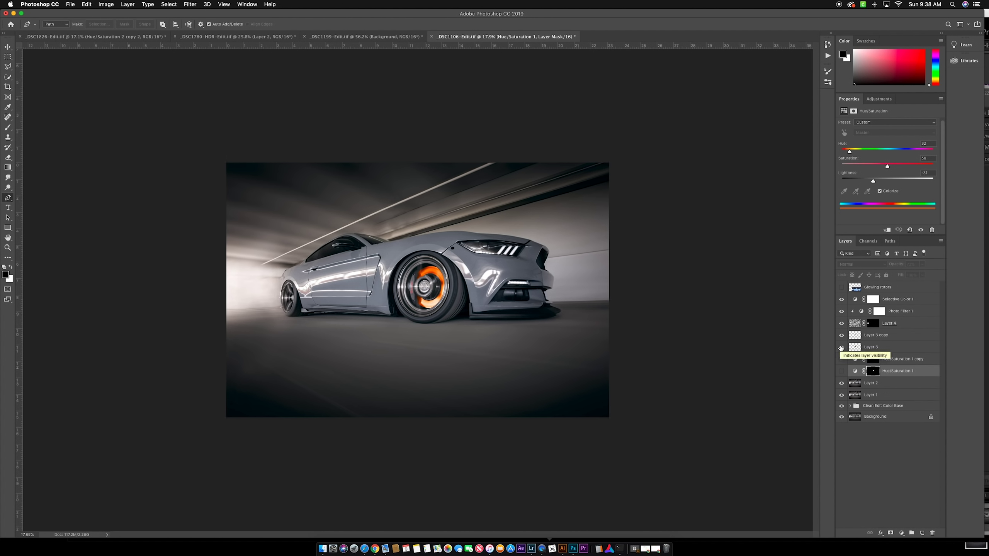
drag(841, 336, 843, 375)
click(841, 347)
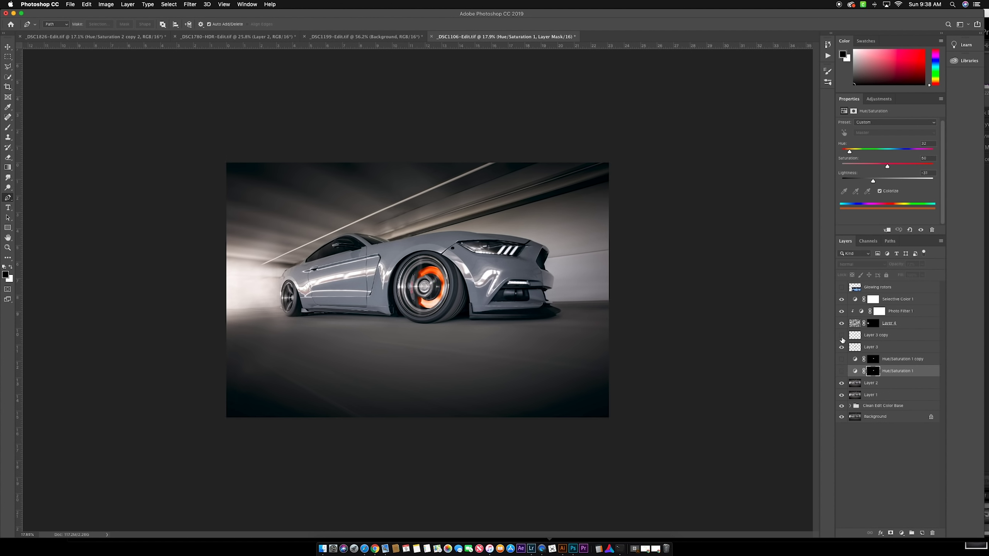
click(841, 336)
- Preview the Hue/Saturation 1 glow, then switch off both Layer 3 layers and both Hue/Saturation 1 layers
drag(842, 337, 842, 371)
click(842, 371)
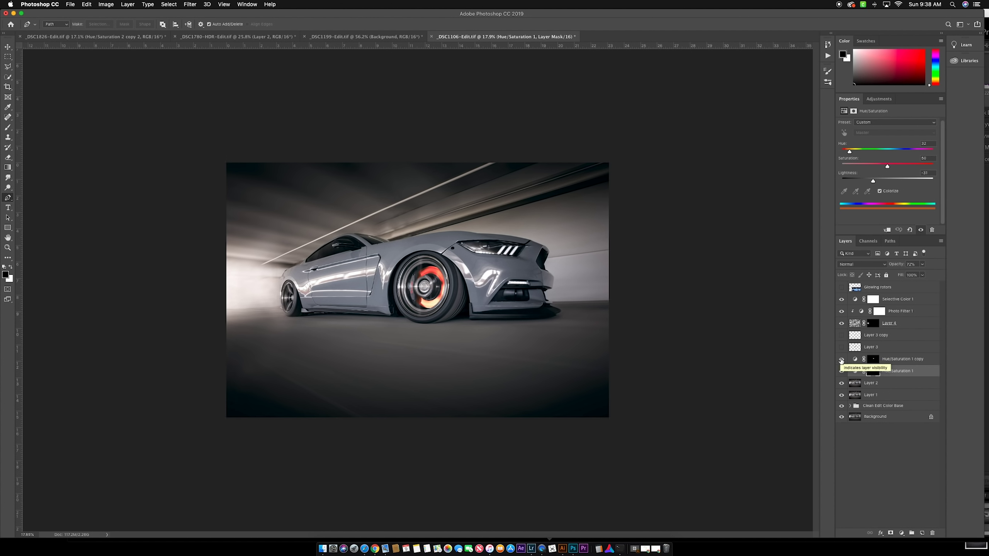
click(841, 360)
click(841, 371)
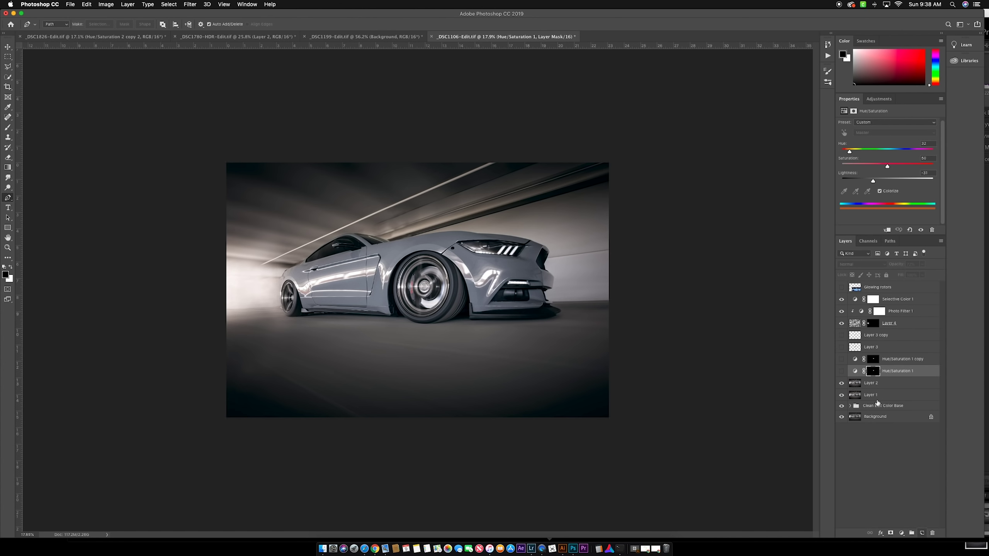
- Add an empty Layer 5 above Layer 2 and start the Pen outline down the caliper edge
click(874, 384)
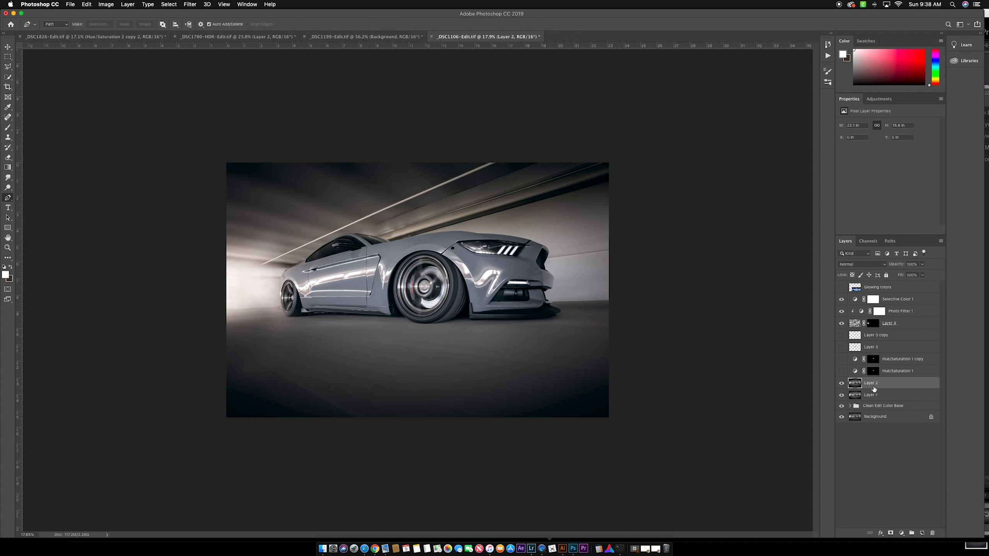
click(923, 533)
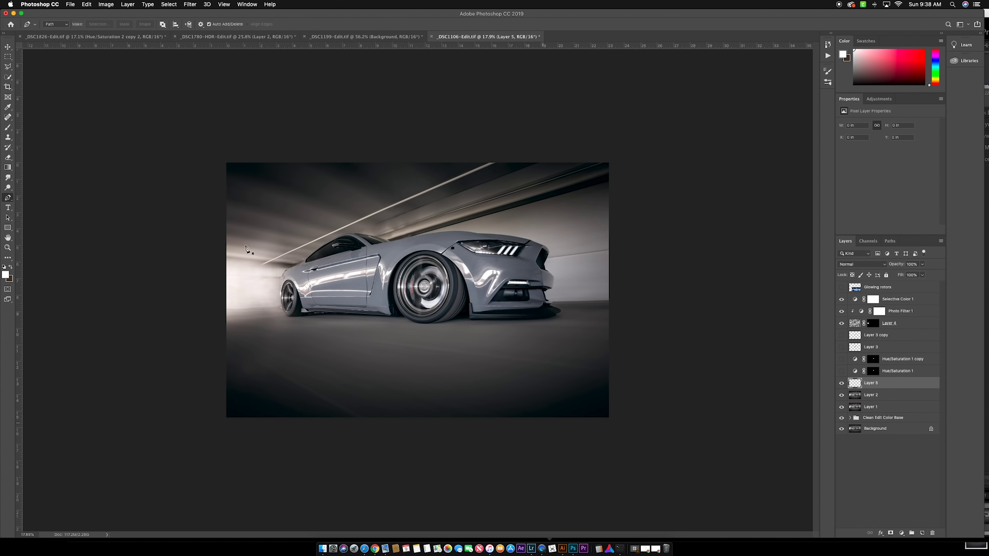
scroll(413, 275, up, 10)
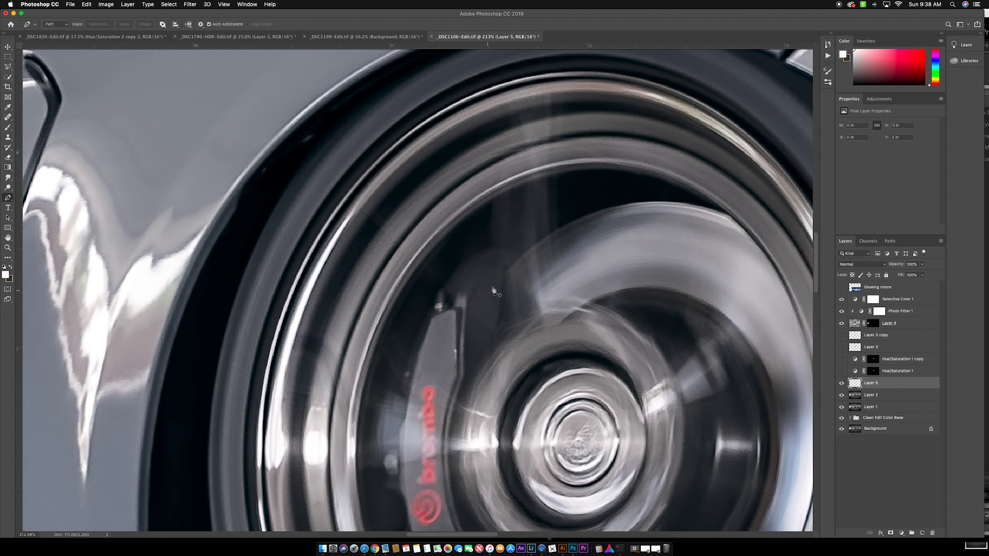
click(504, 269)
click(501, 310)
click(497, 330)
click(492, 336)
click(491, 357)
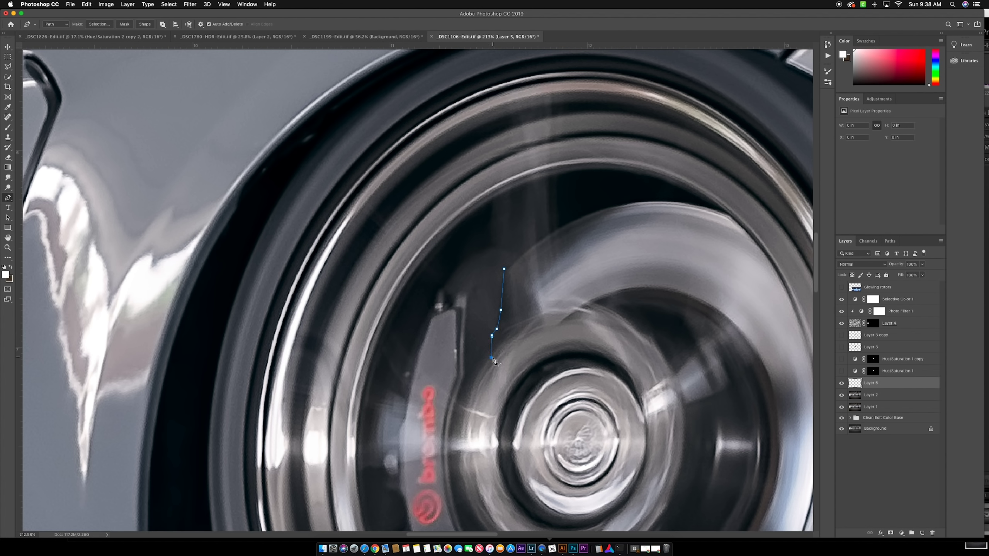
- Trace curved points around the rotor's inner edge back to where it meets the caliper
click(558, 324)
drag(558, 324, 583, 328)
drag(611, 294, 635, 289)
drag(731, 320, 757, 373)
scroll(773, 365, down, 5)
drag(732, 434, 706, 482)
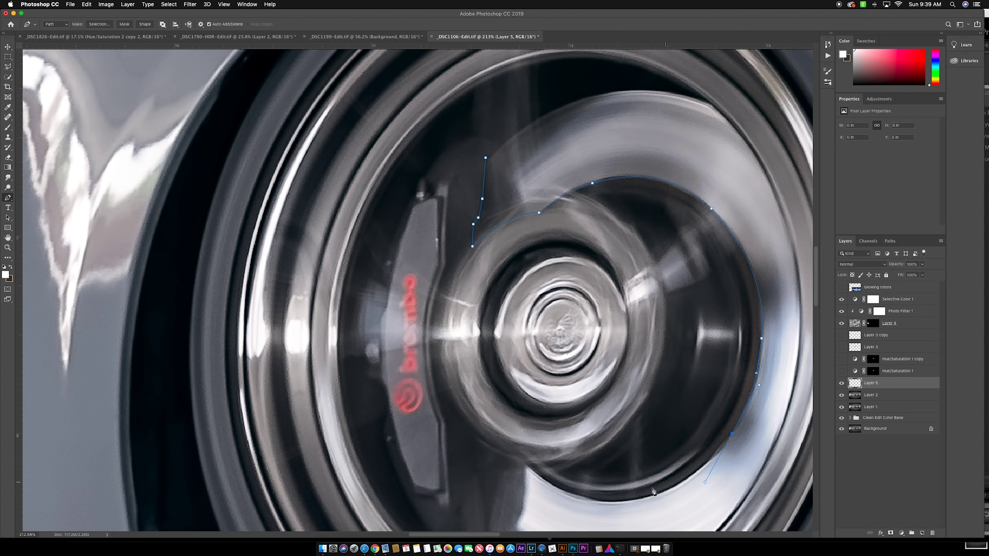
drag(623, 503, 604, 502)
drag(526, 465, 489, 425)
drag(525, 463, 496, 451)
click(466, 431)
- Continue the outline down the caliper and along the rotor's outer bottom and right edges
scroll(469, 435, down, 5)
click(471, 367)
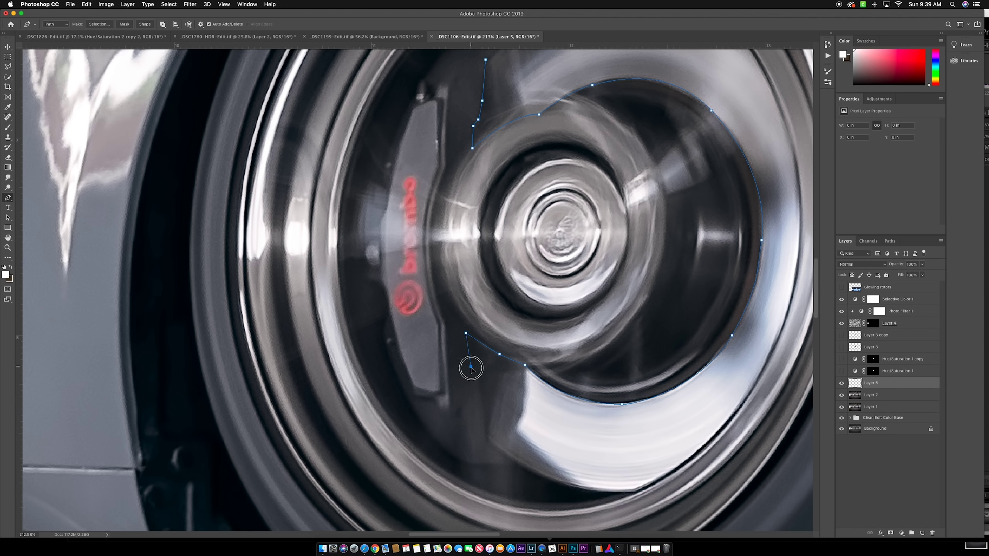
drag(483, 400, 484, 408)
click(487, 442)
drag(590, 492, 651, 500)
drag(742, 408, 774, 359)
- Curve the path around the rotor's upper outer arc and close it at the start point
scroll(768, 350, up, 3)
scroll(767, 350, right, 2)
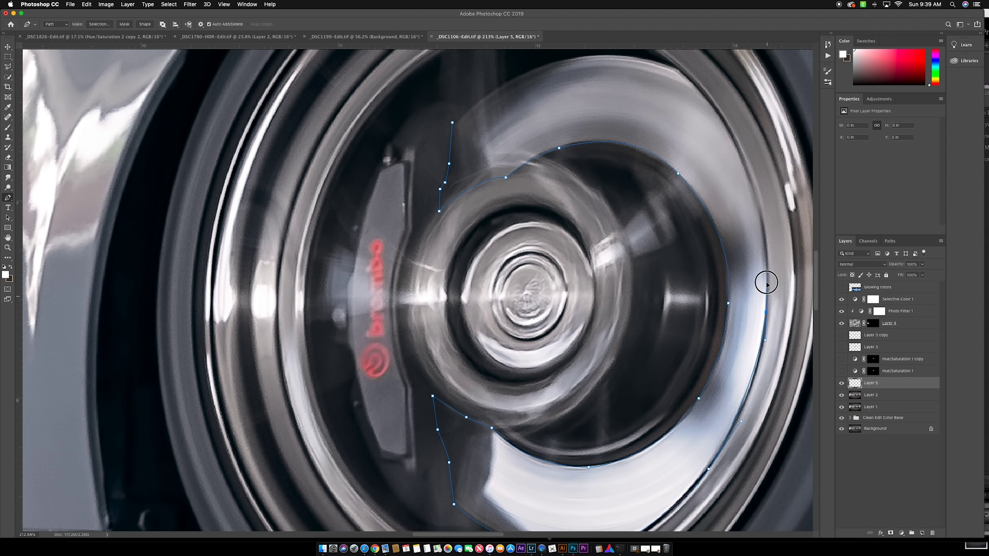
scroll(717, 233, up, 5)
scroll(716, 233, right, 1)
click(716, 235)
drag(673, 179, 658, 172)
drag(587, 163, 533, 167)
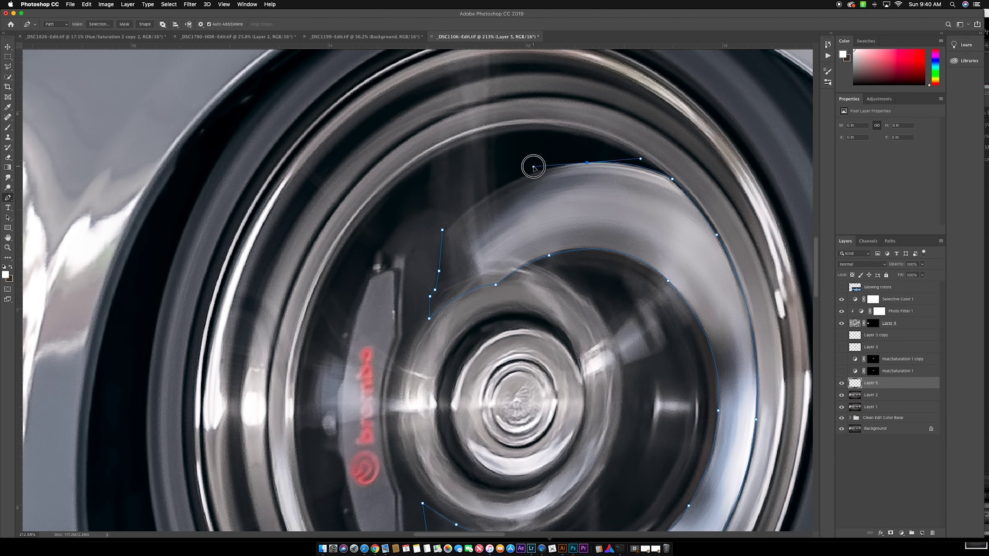
drag(475, 205, 459, 216)
click(442, 231)
scroll(444, 233, down, 5)
scroll(461, 234, left, 3)
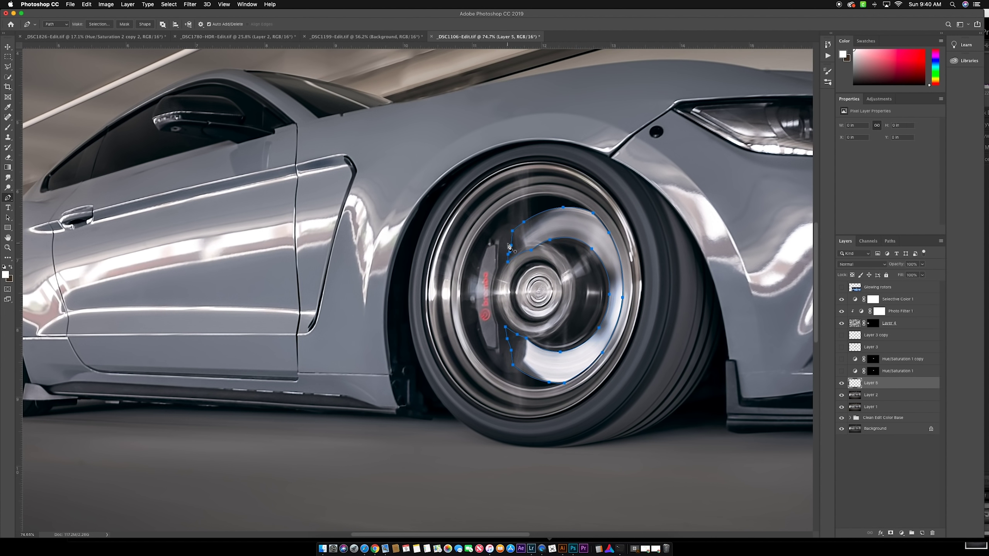
- Turn the rotor path into a selection with 0.5 px feather
right_click(549, 210)
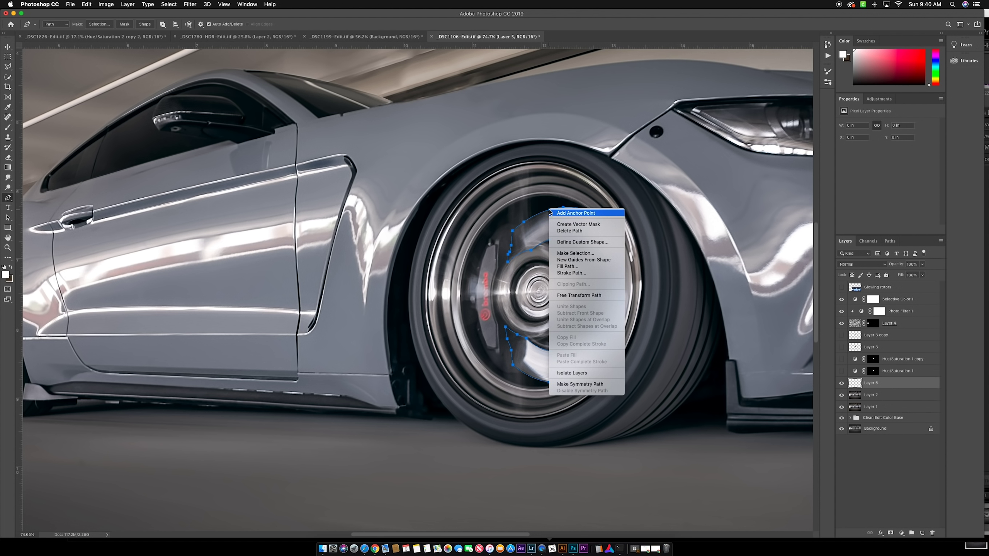
click(576, 253)
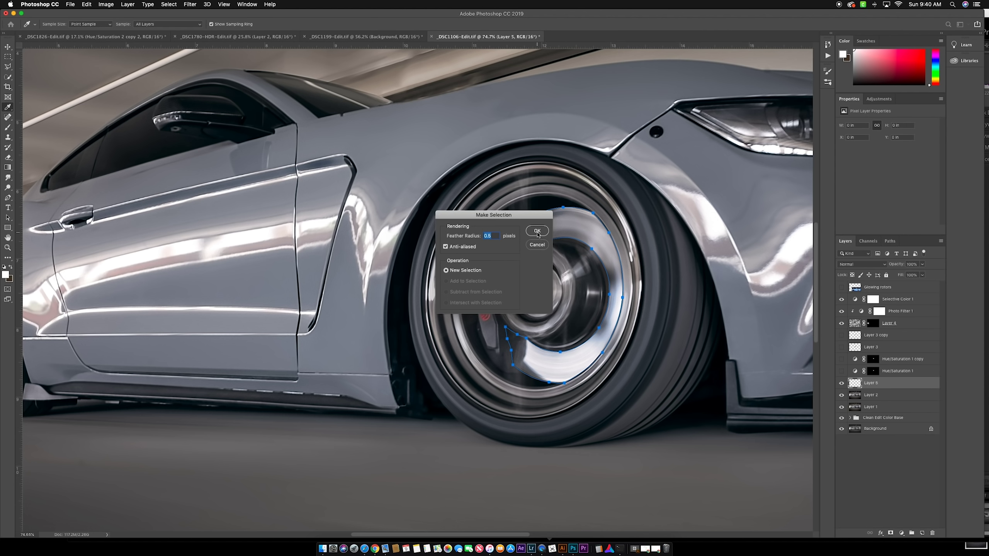
click(538, 231)
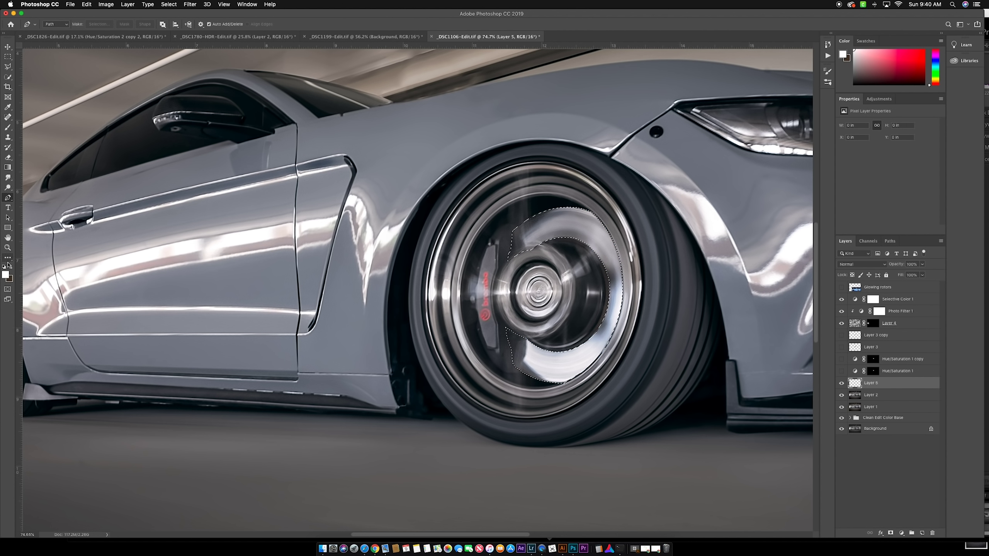
- Set the foreground colour to a bright, fully saturated orange
click(5, 275)
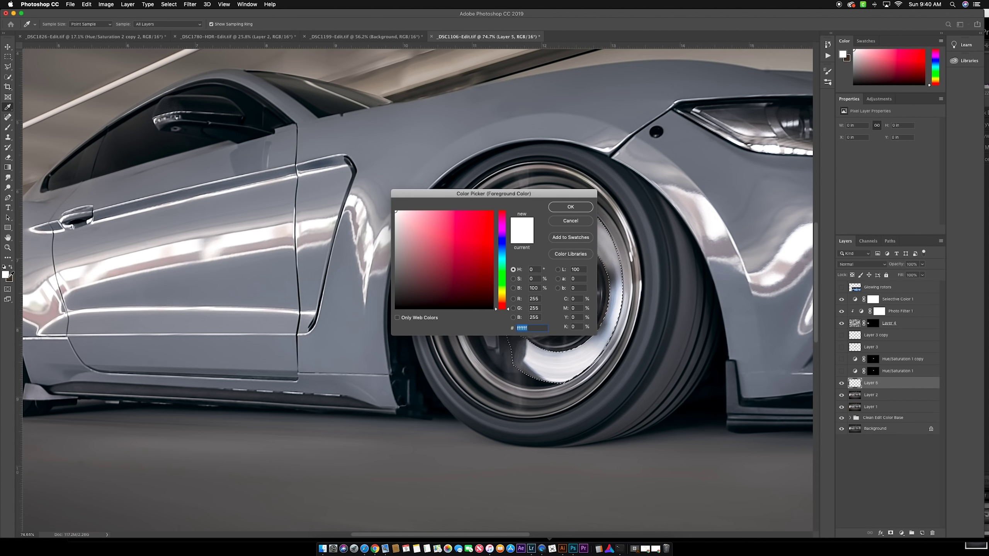
click(502, 300)
drag(491, 247, 493, 225)
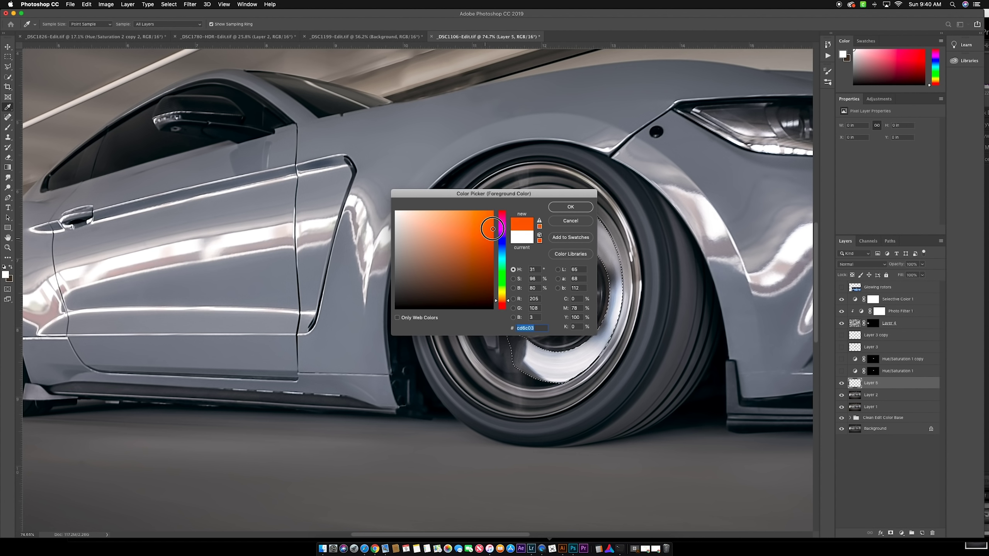
click(555, 212)
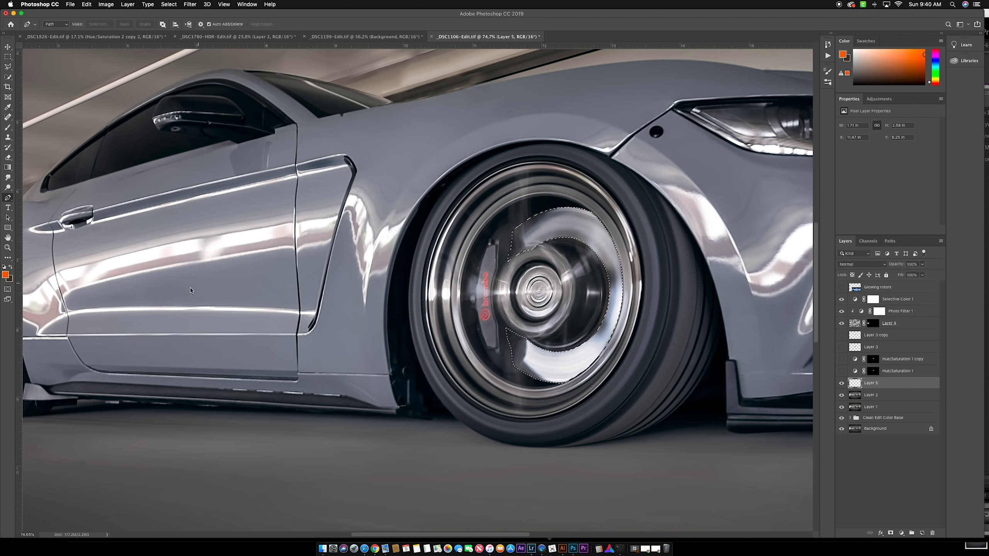
- Fill the rotor selection with orange on Layer 5, deselect, and set Layer 5 to Color blend mode
key(alt+BackSpace)
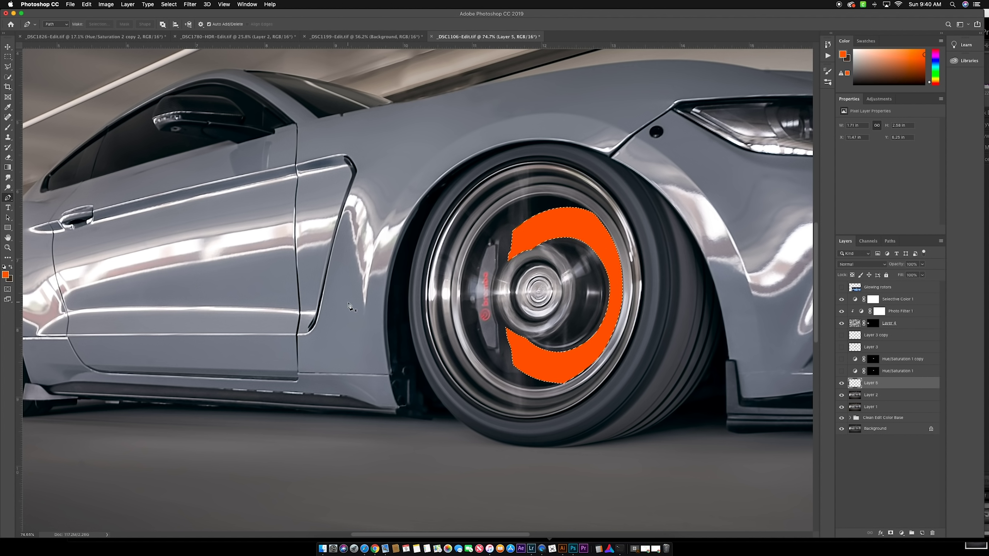
key(super+d)
scroll(606, 283, down, 6)
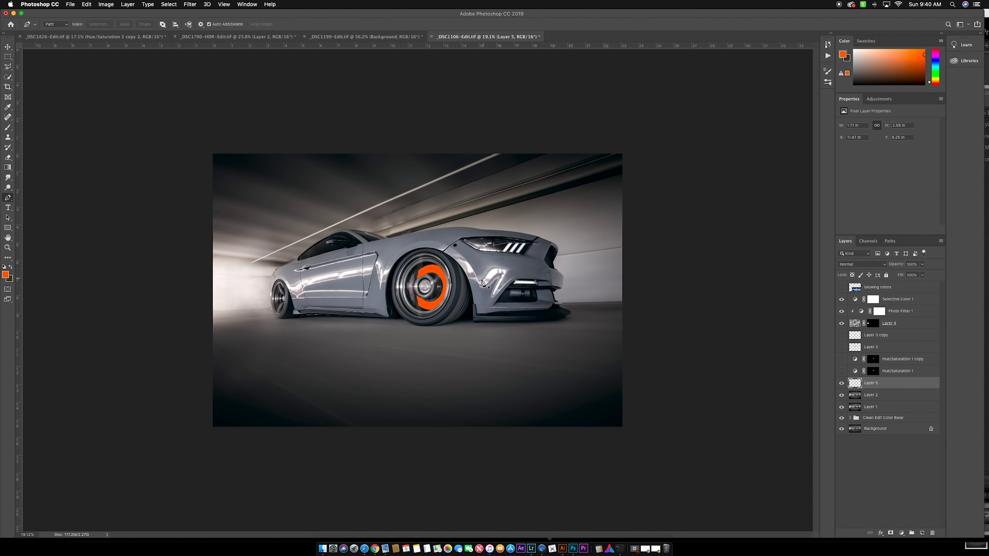
scroll(424, 282, up, 4)
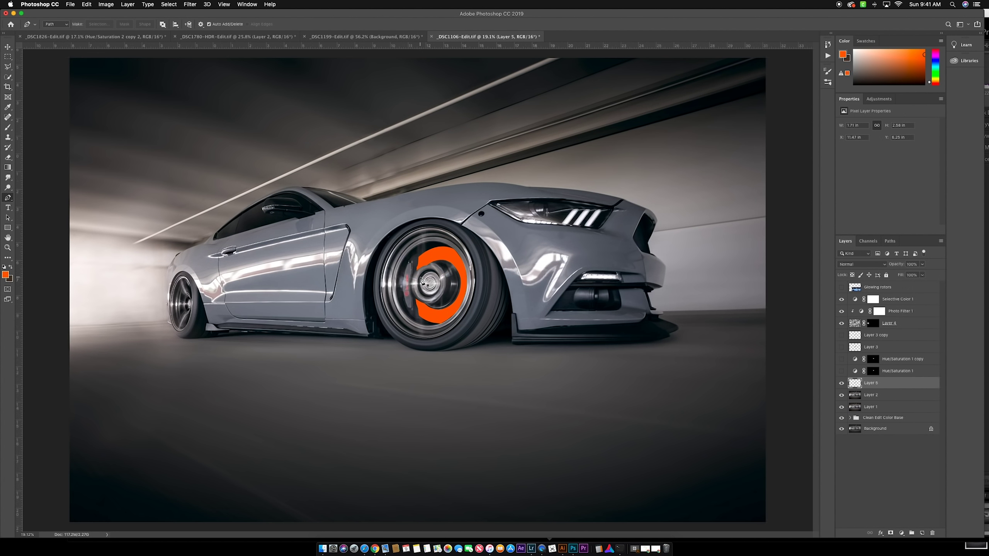
scroll(422, 281, up, 2)
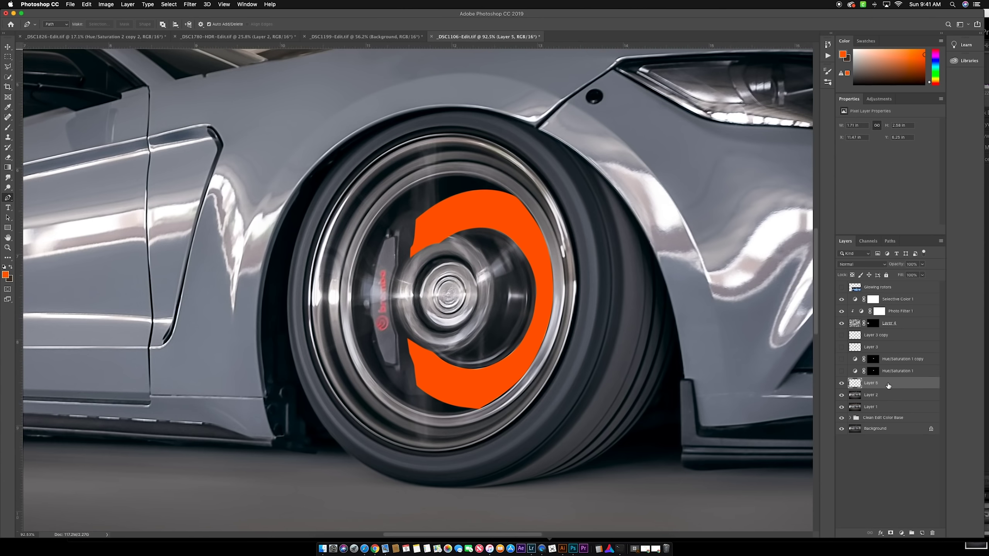
click(881, 266)
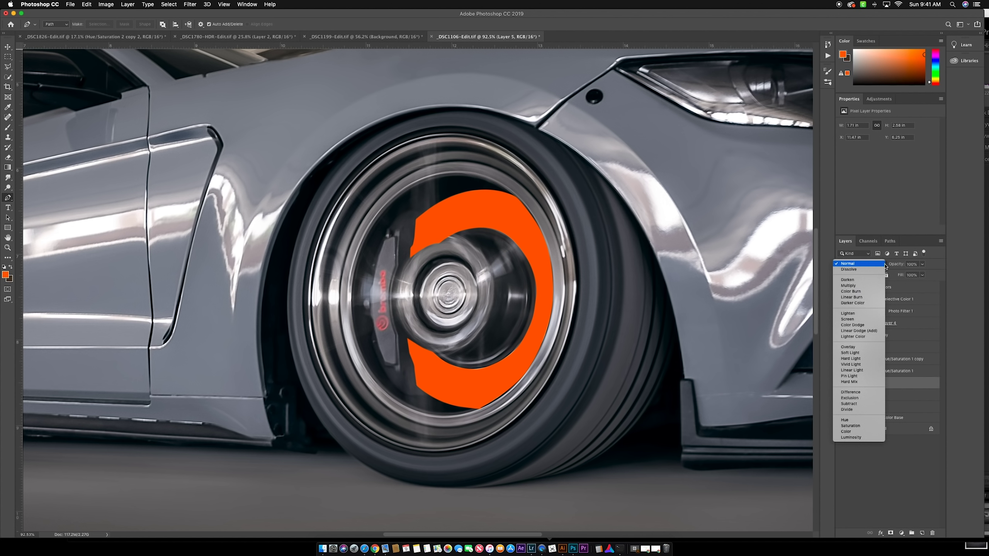
click(851, 432)
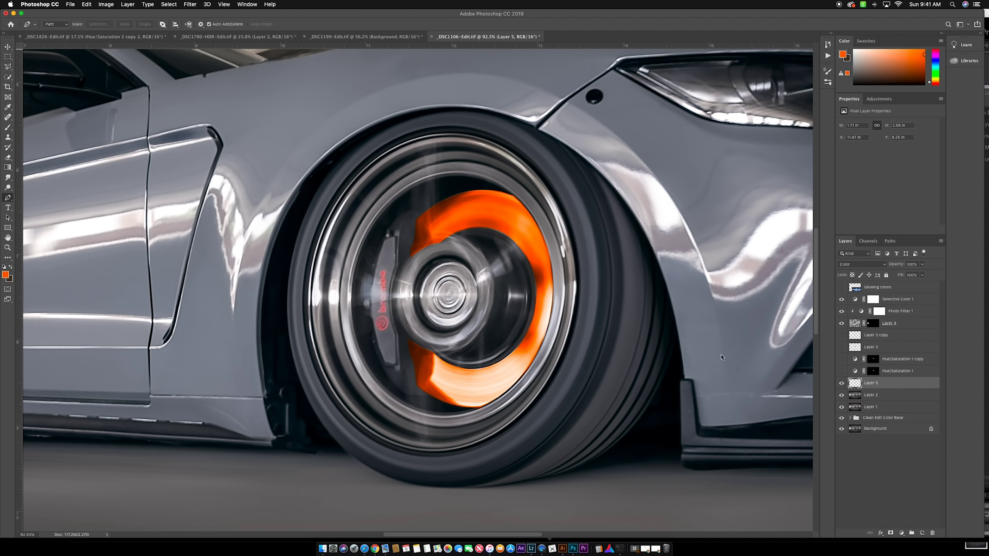
scroll(530, 320, down, 5)
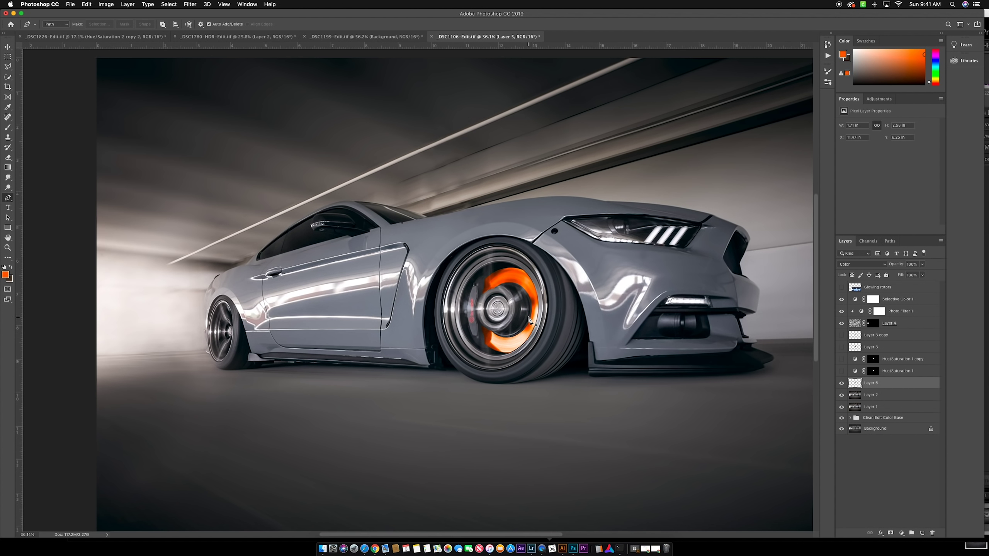
scroll(530, 320, down, 2)
scroll(403, 275, up, 3)
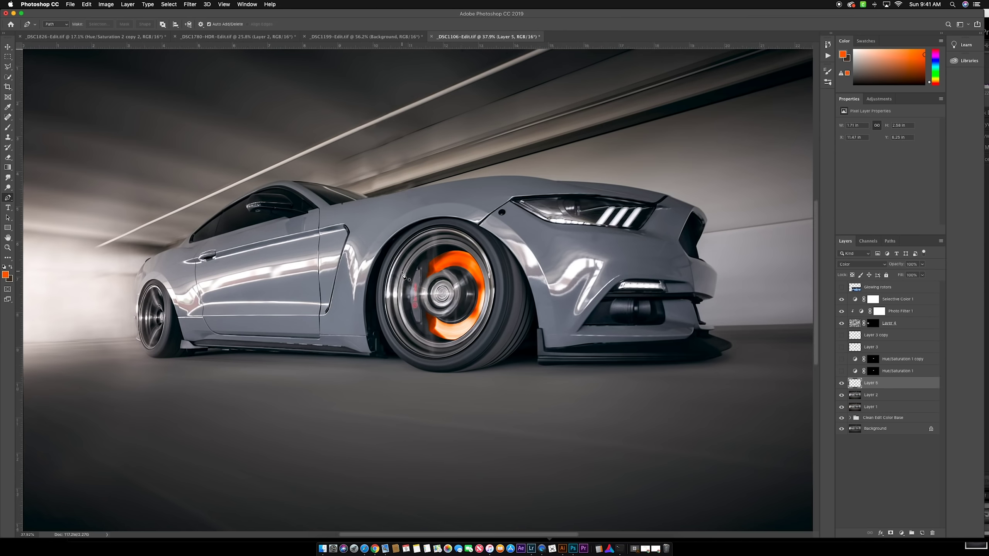
scroll(403, 274, down, 3)
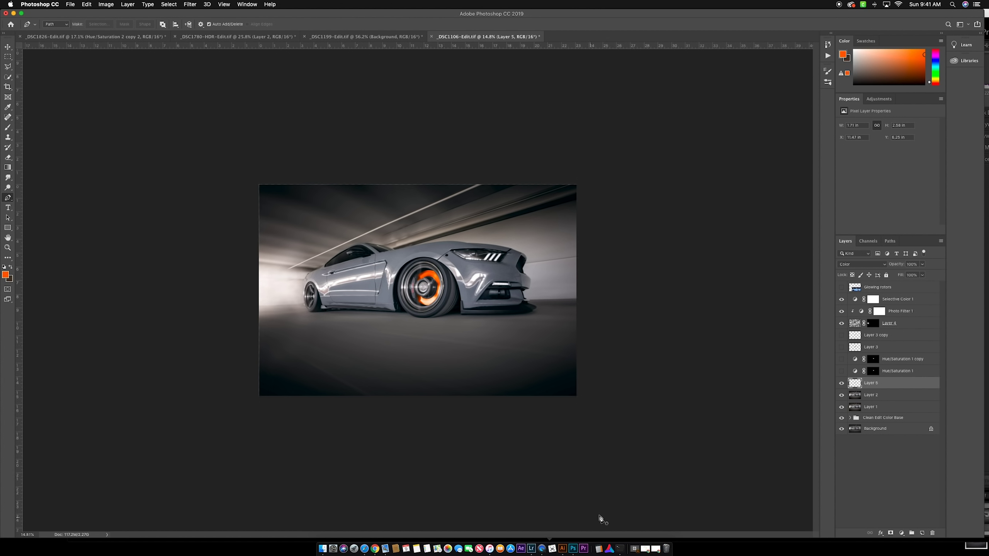
- Show the Glowing rotors reference, try moving it left, undo the move, and hide it again
click(841, 287)
click(877, 287)
key(v)
drag(514, 354, 466, 370)
key(super+z)
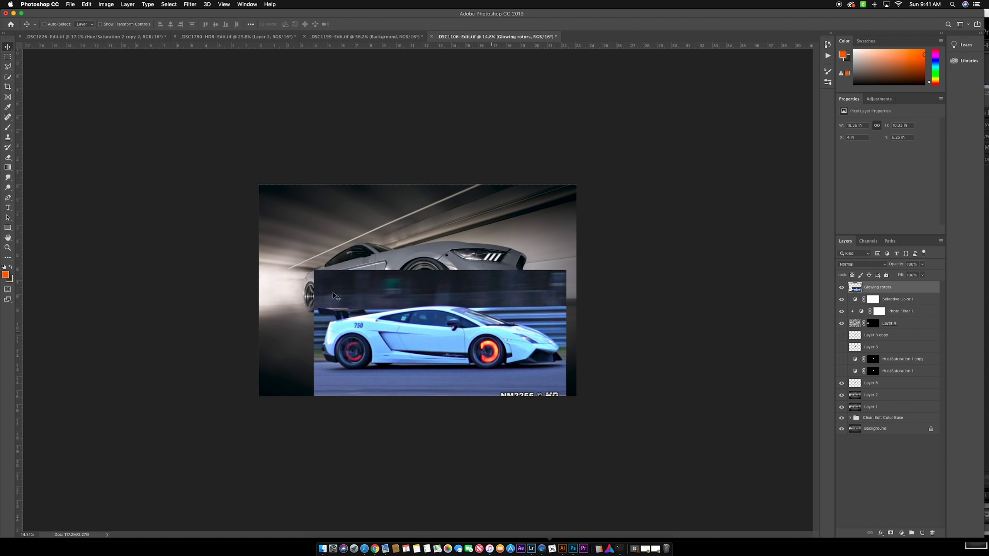
click(842, 287)
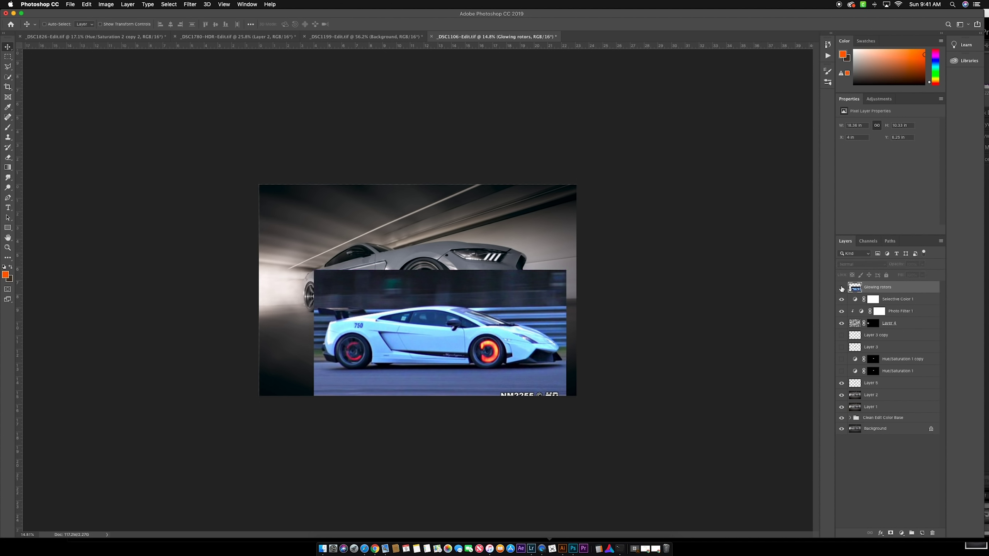
- Duplicate Layer 5 into Layer 5 copy and toggle it to compare
click(885, 384)
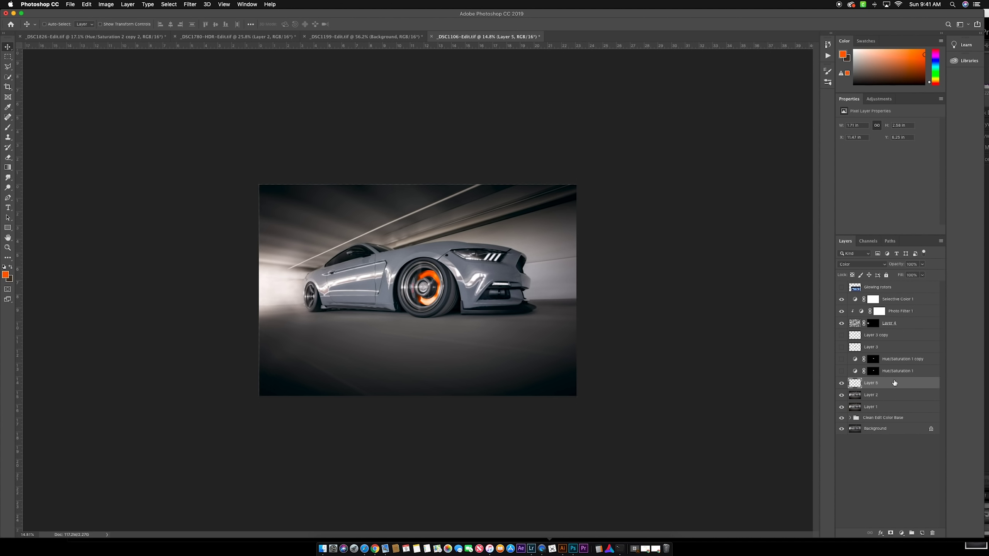
key(super+j)
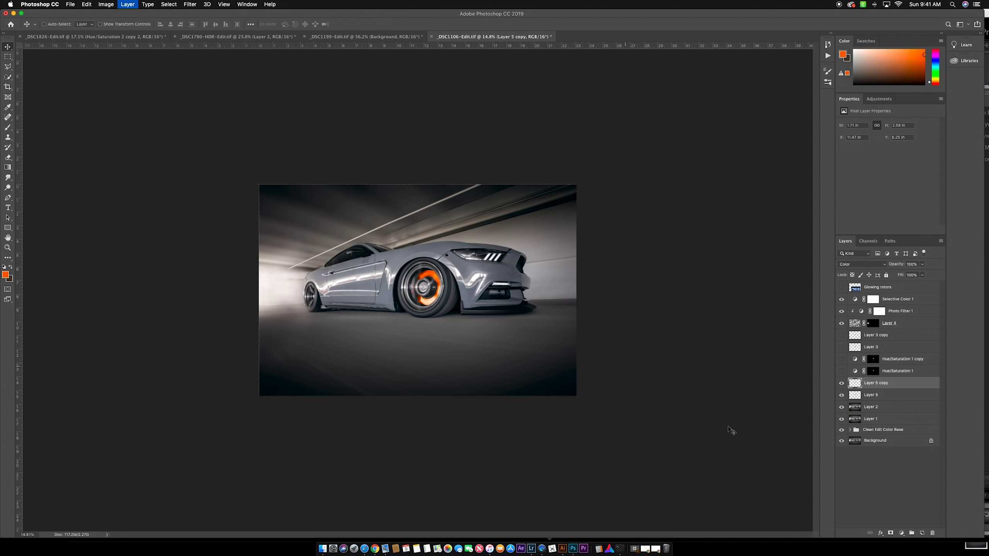
click(841, 384)
click(841, 385)
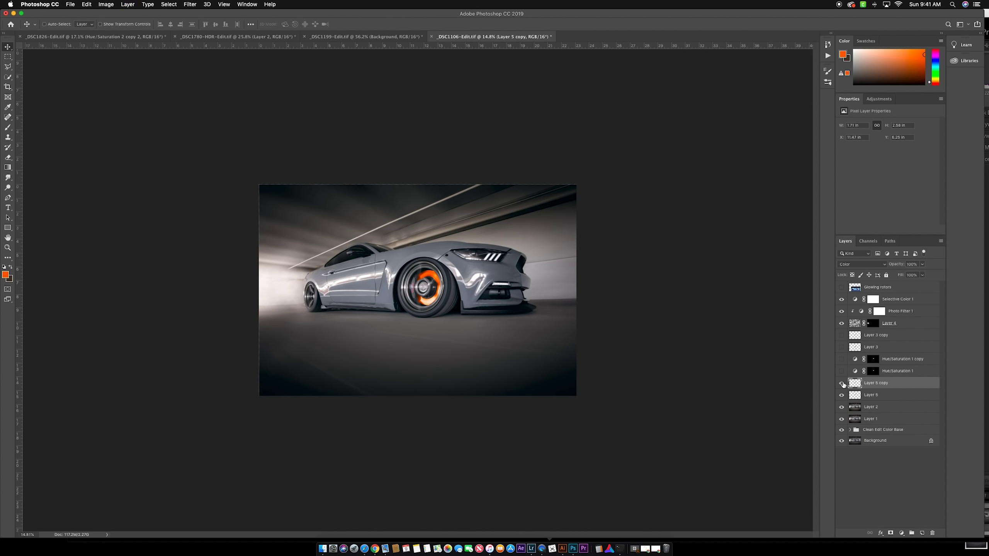
- Set the foreground to a redder orange (hue 24), test a fill and undo it, then load Layer 5 copy's pixels as a selection
click(4, 275)
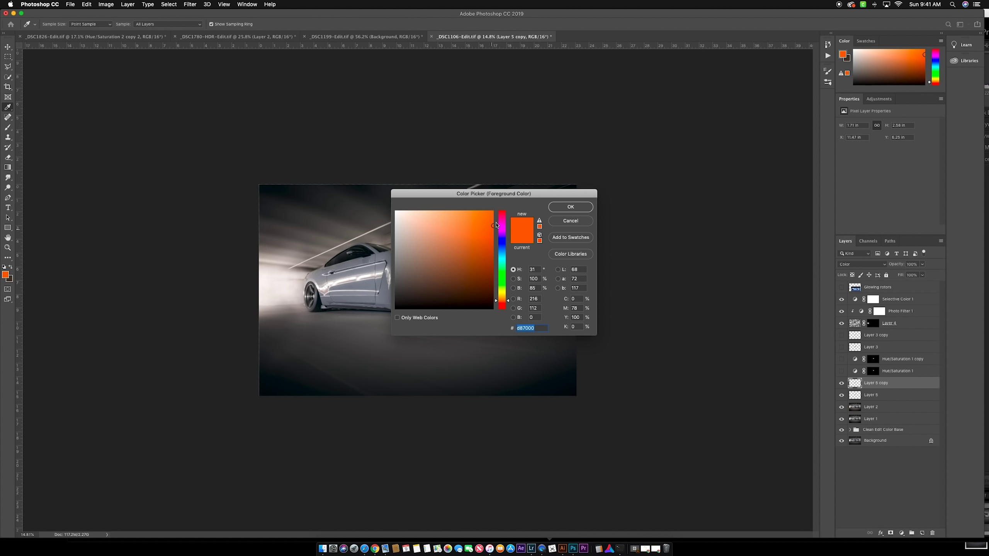
drag(496, 300, 497, 303)
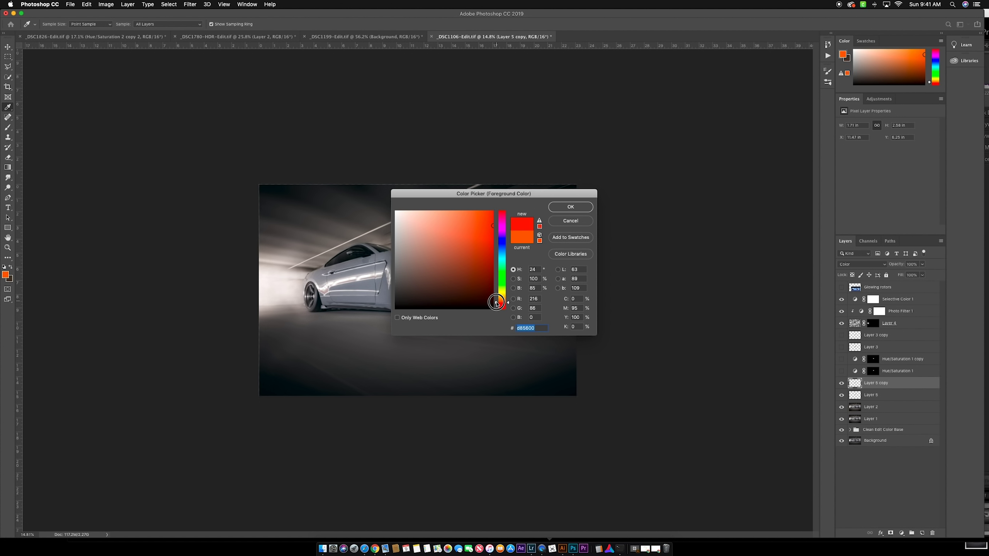
click(570, 206)
key(v)
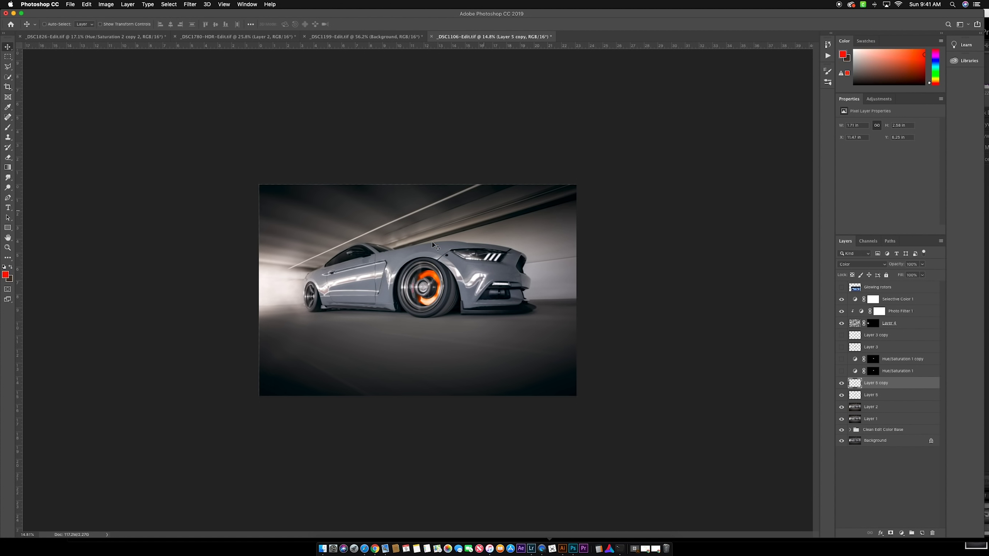
key(alt+BackSpace)
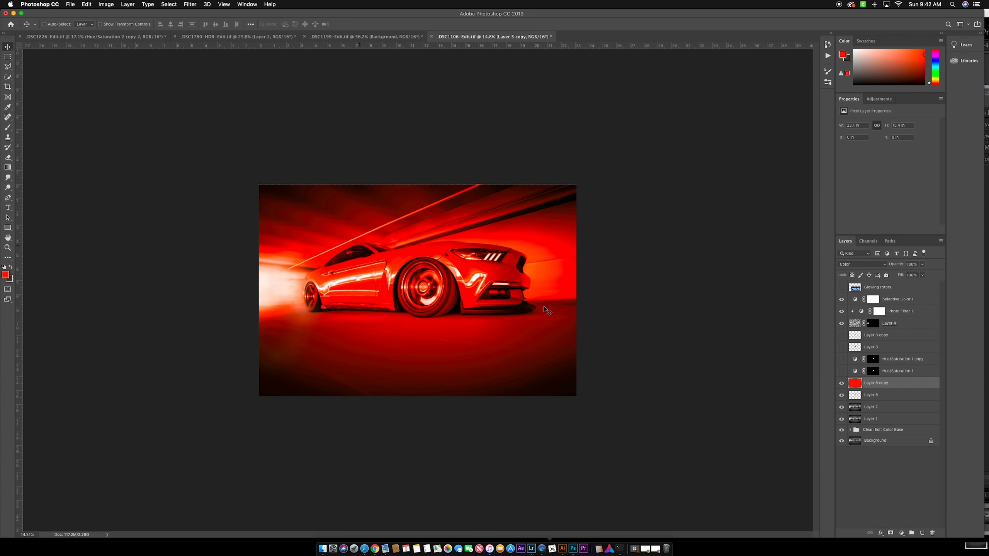
key(super+z)
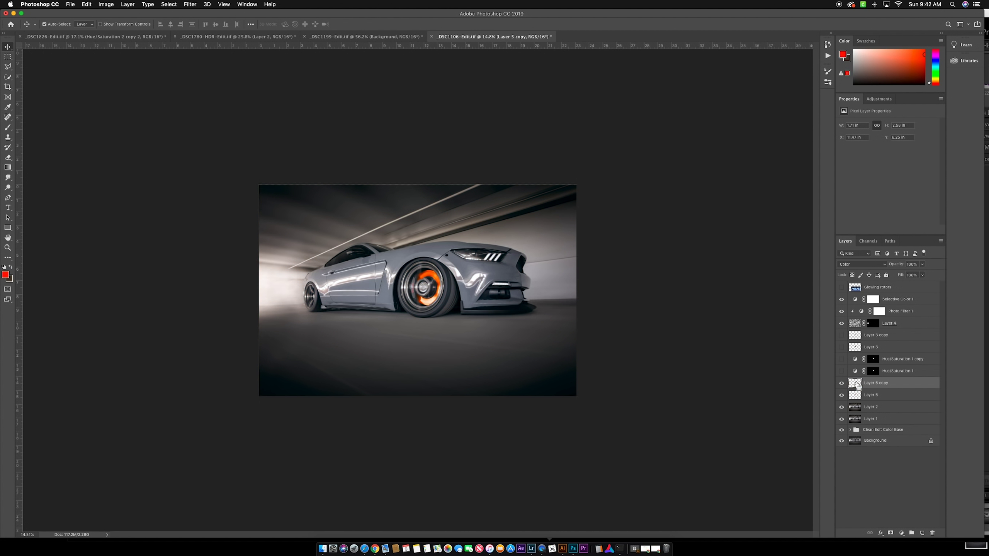
super+click(857, 385)
- Fill the Layer 5 copy rotor selection with red and deselect
key(alt+BackSpace)
key(super+d)
scroll(411, 279, up, 5)
scroll(495, 311, left, 3)
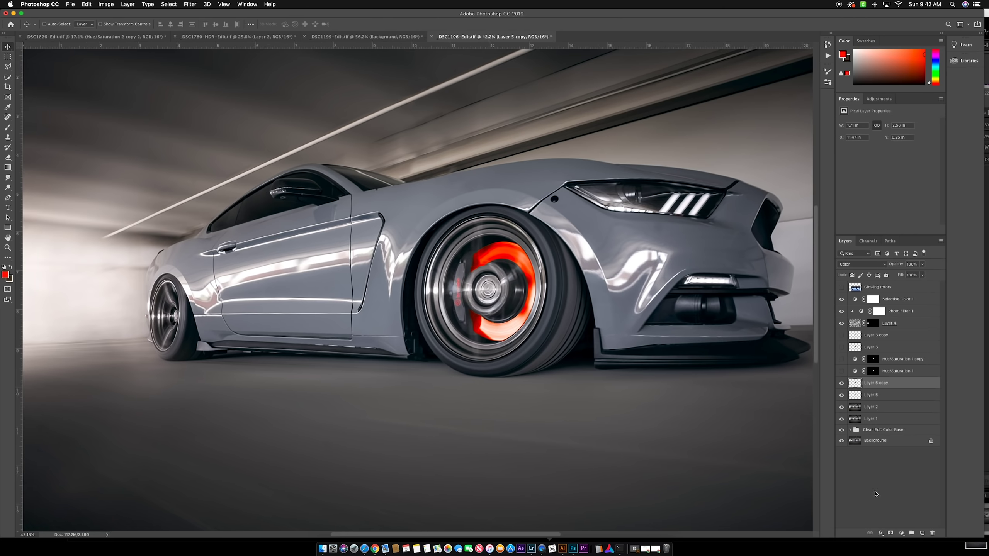
- Add a layer mask to Layer 5 copy and paint out part of the upper glow with a size-90 brush
click(891, 535)
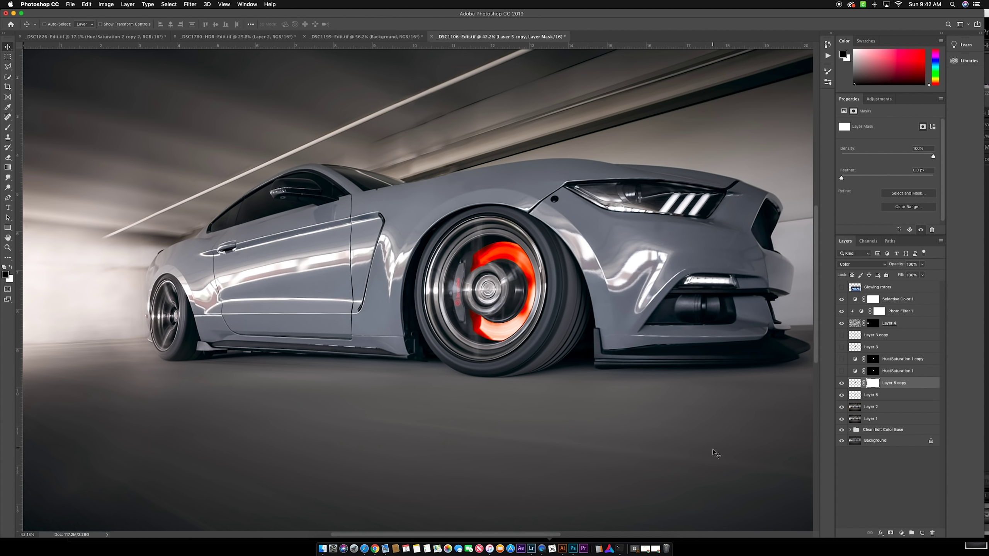
key(b)
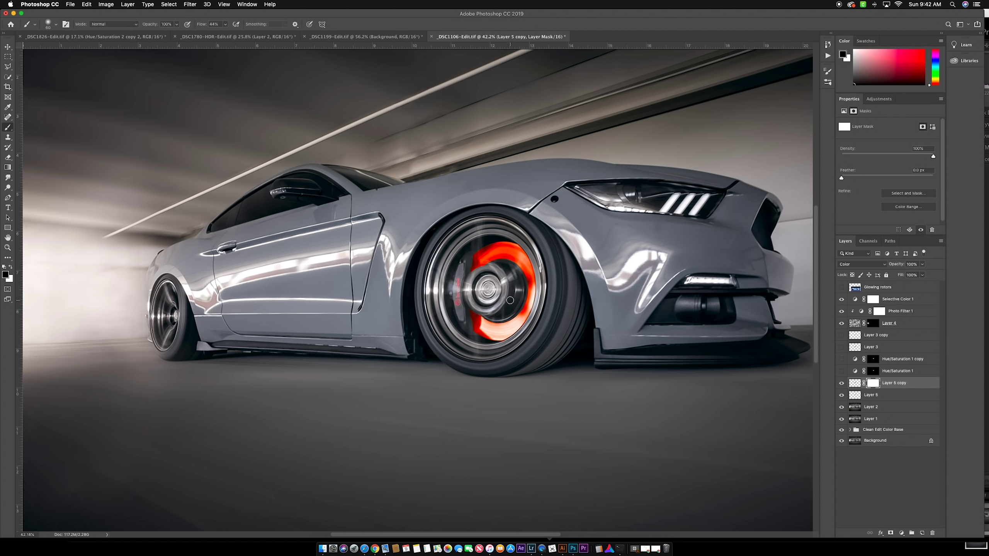
key(bracketright)
key(bracketright)
key(bracketright)
key(bracketright)
key(bracketright)
key(bracketright)
key(bracketright)
key(bracketright)
key(bracketright)
key(bracketright)
key(bracketright)
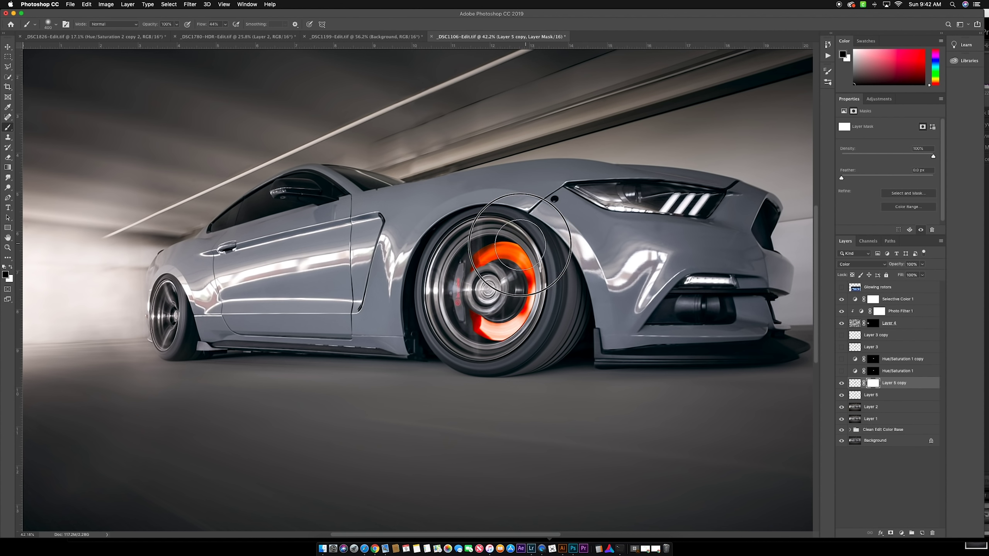
mouse_move(524, 247)
mouse_down()
mouse_move(503, 241)
mouse_move(509, 253)
mouse_move(451, 242)
mouse_up()
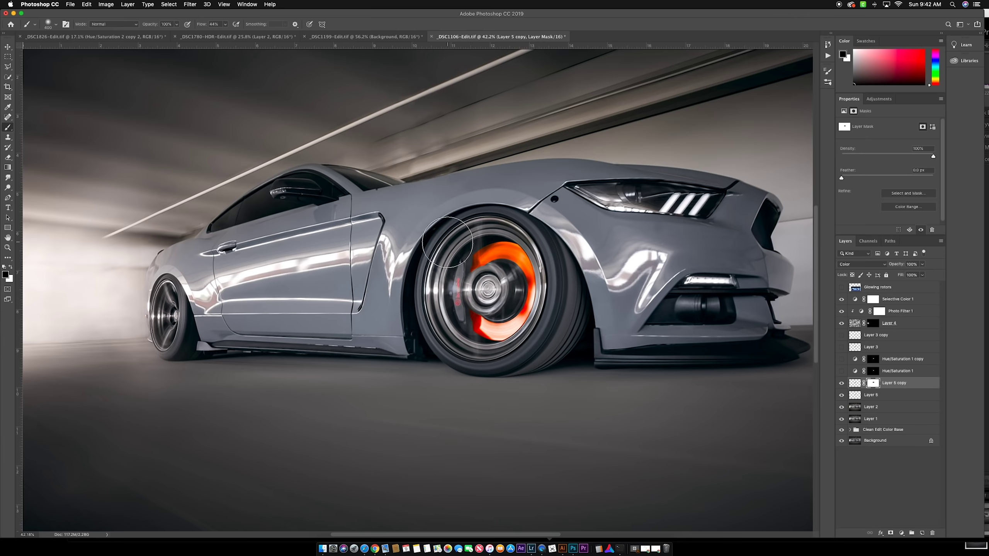
scroll(451, 239, down, 5)
scroll(450, 239, up, 2)
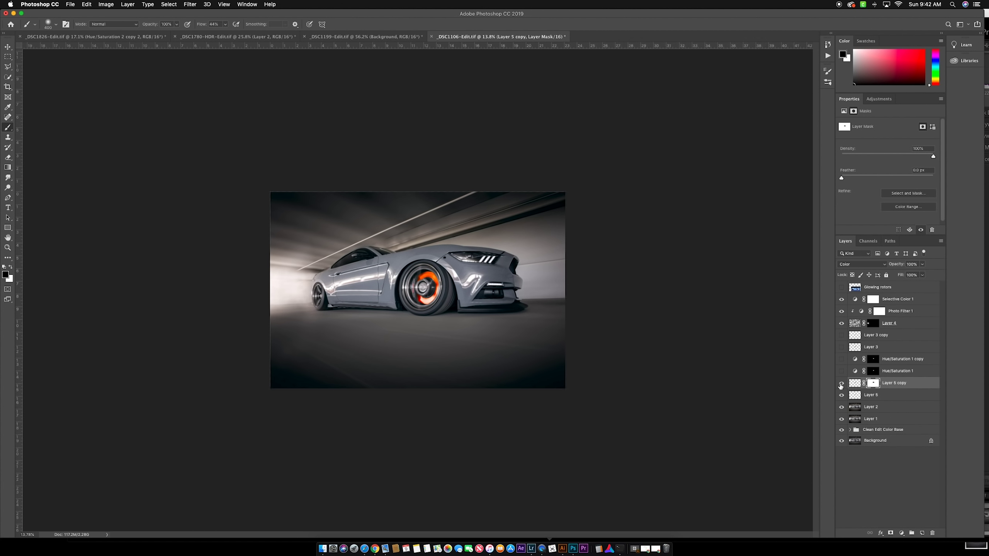
- Hide Layer 5 copy and add a Hue/Saturation adjustment layer
click(841, 384)
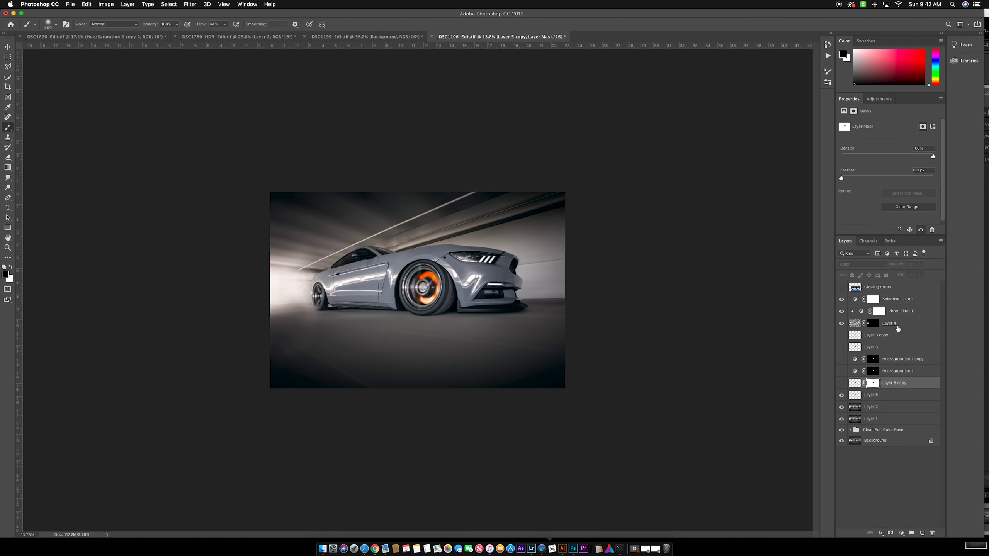
click(879, 98)
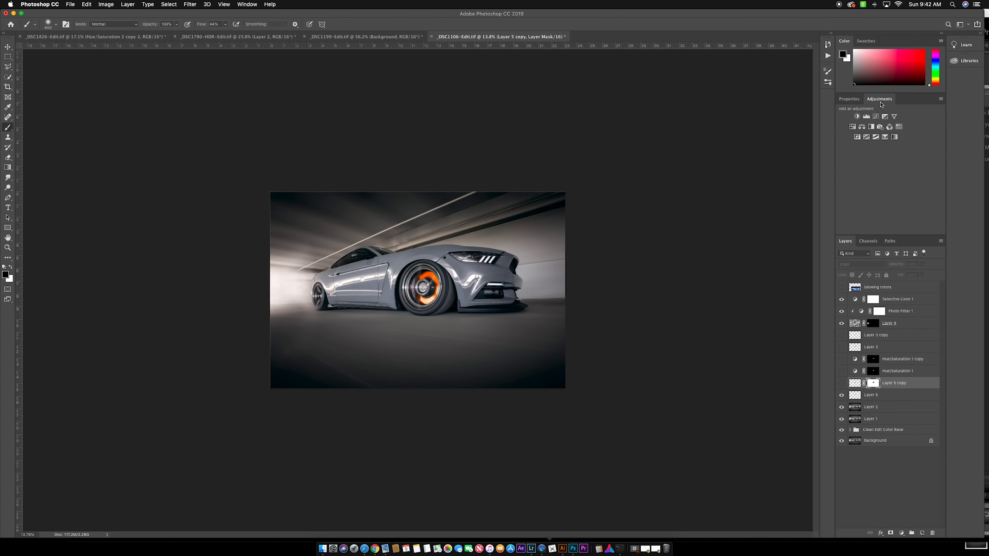
click(852, 126)
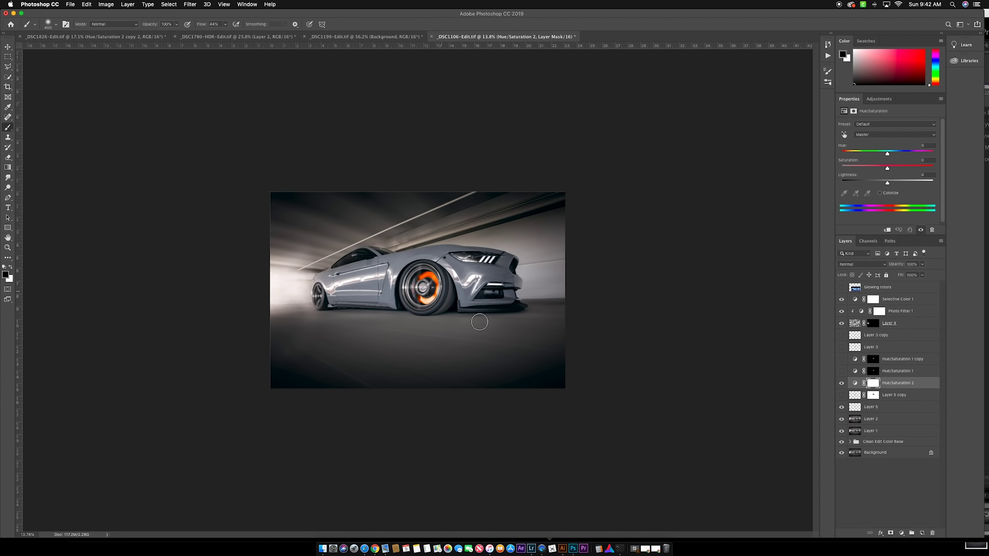
- Mask Hue/Saturation 2 to the rotor shape from Layer 5, invert the mask, and hide Layer 5
super+click(855, 408)
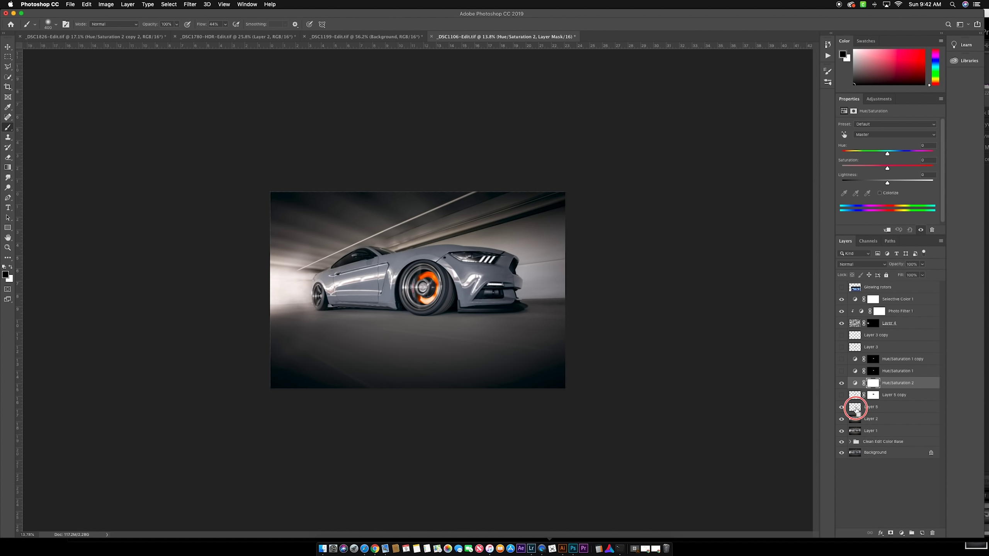
click(873, 384)
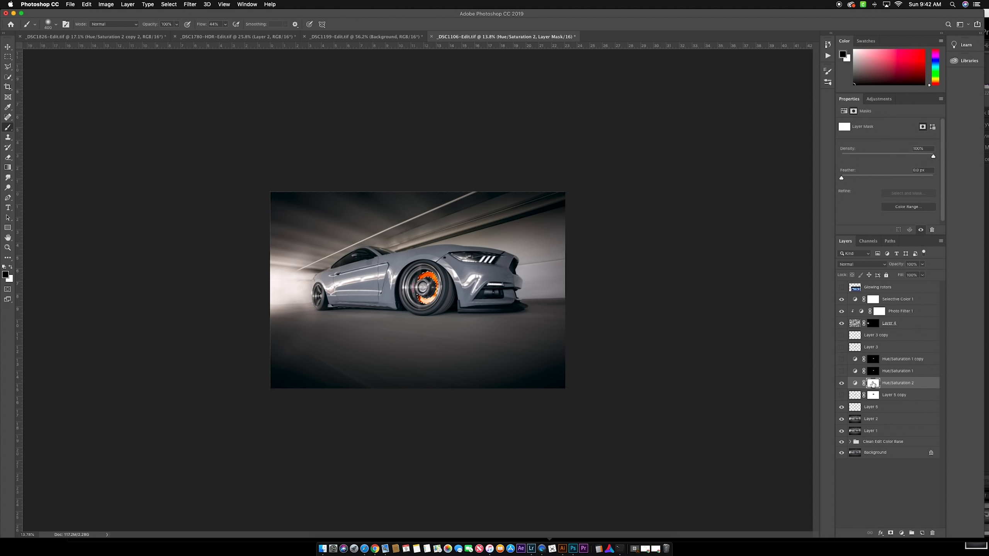
key(alt+BackSpace)
click(841, 407)
key(ctrl+d)
key(ctrl+i)
click(855, 384)
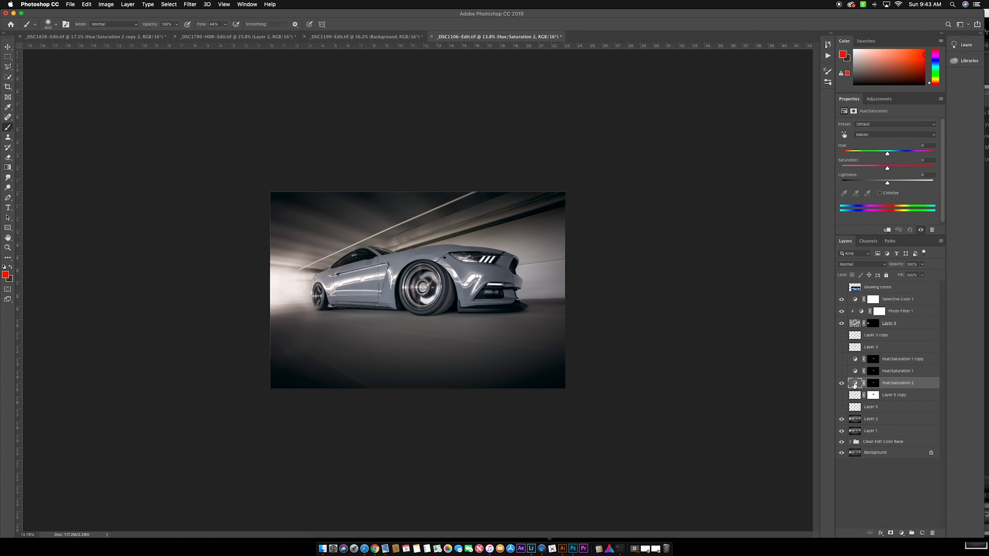
- Colorize Hue/Saturation 2 with Hue 24, Saturation 58 and Lightness -19, then duplicate it
click(880, 193)
click(864, 169)
drag(864, 169, 888, 170)
scroll(417, 282, up, 3)
scroll(417, 281, up, 3)
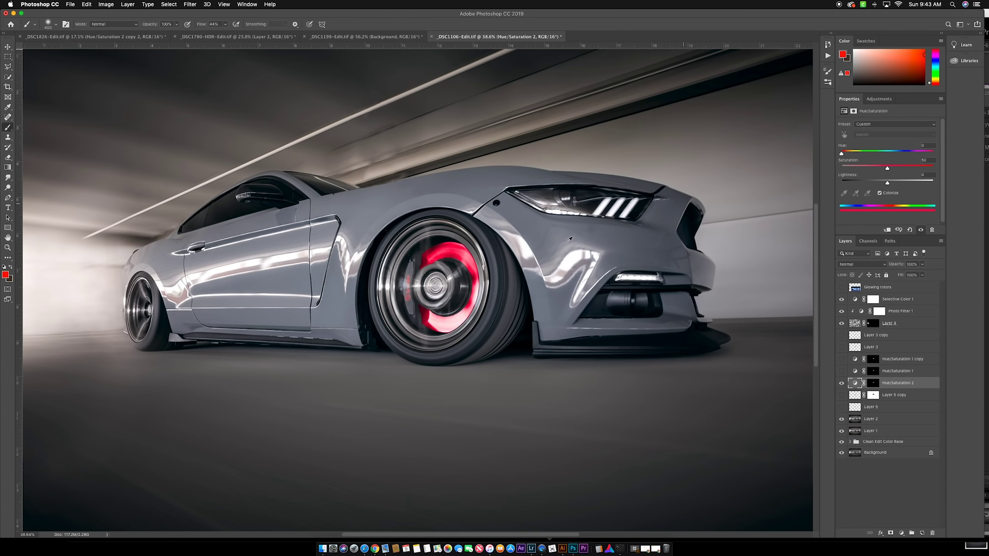
scroll(570, 239, down, 3)
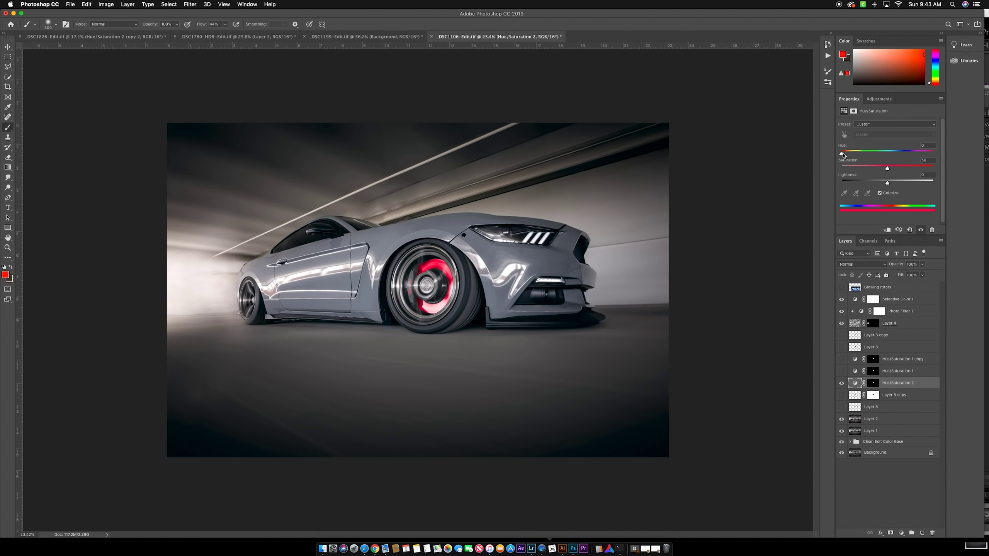
drag(842, 155, 894, 169)
drag(887, 183, 879, 183)
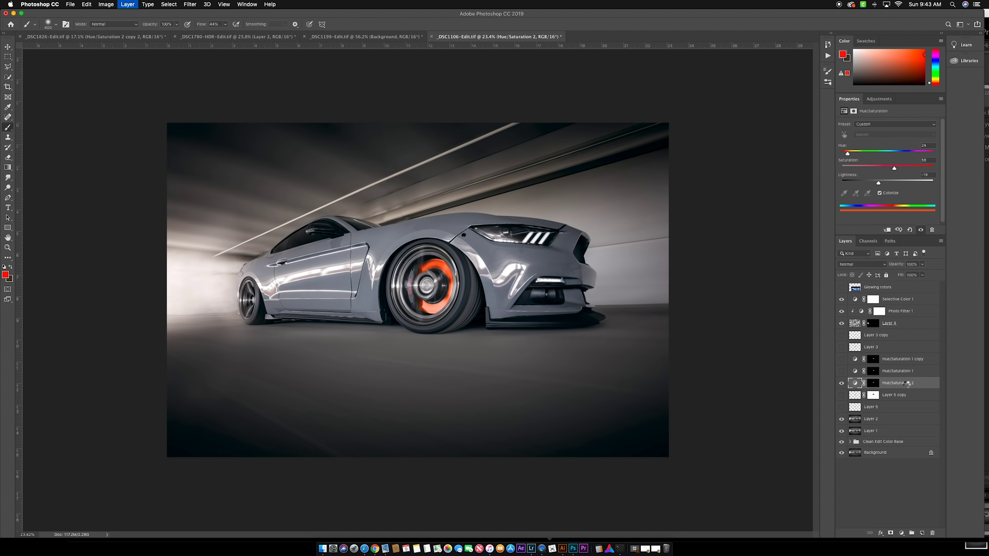
key(super+j)
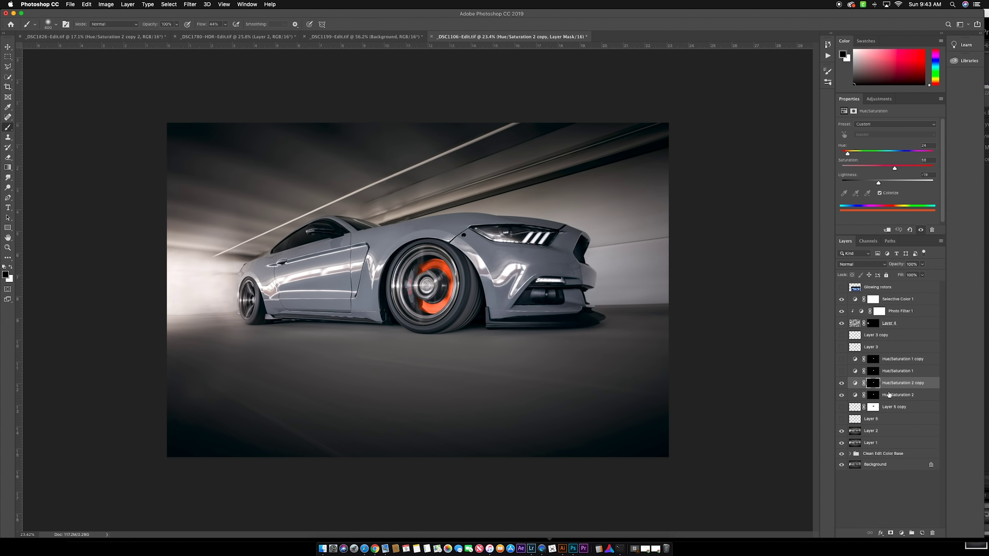
- Set Hue/Saturation 2 copy to Color Burn at 76% opacity with hue 41 and saturation 51
click(862, 264)
click(863, 291)
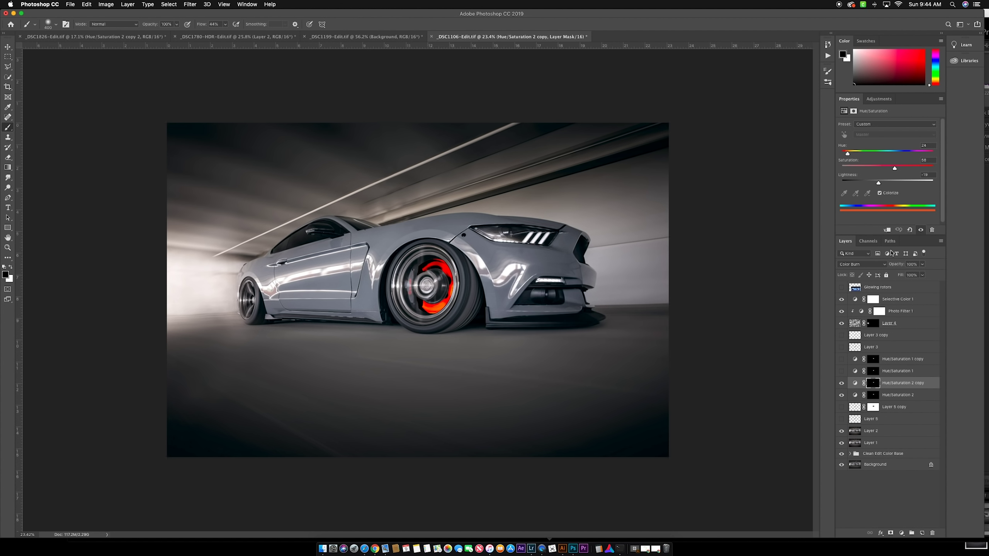
drag(904, 269, 890, 266)
drag(847, 153, 889, 171)
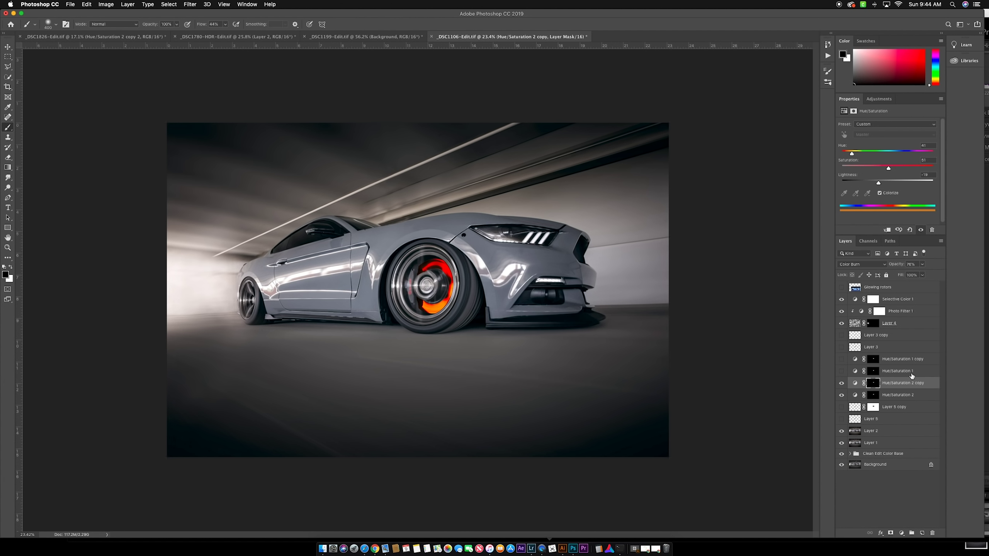
click(907, 396)
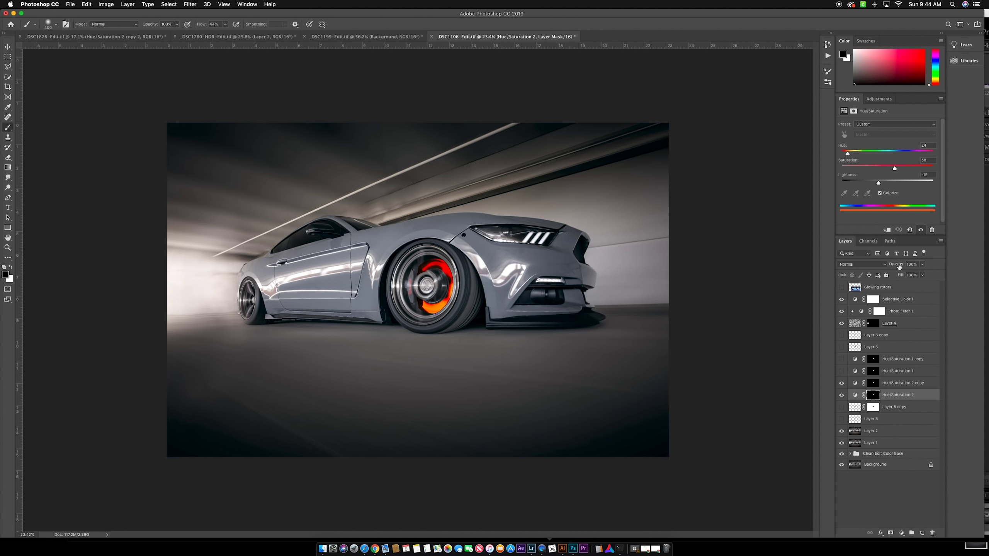
- Set Hue/Saturation 2 opacity to 76% and Hue/Saturation 2 copy opacity to 48%
drag(898, 266, 888, 266)
scroll(433, 296, down, 5)
scroll(416, 298, up, 5)
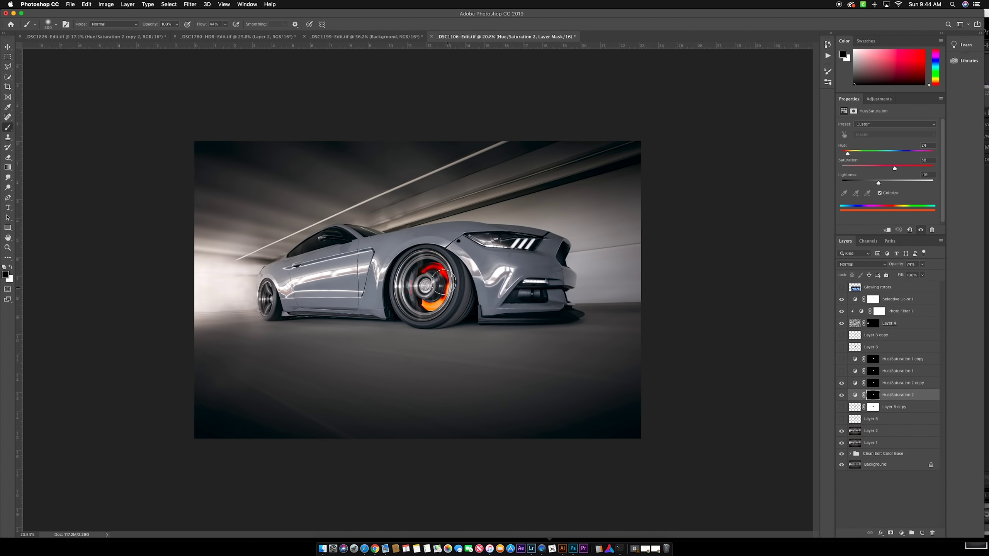
click(892, 383)
mouse_move(898, 266)
mouse_down()
mouse_move(877, 267)
mouse_move(897, 265)
mouse_up()
- Show the Glowing rotors layer to compare the blue Lamborghini reference with the Mustang
click(842, 289)
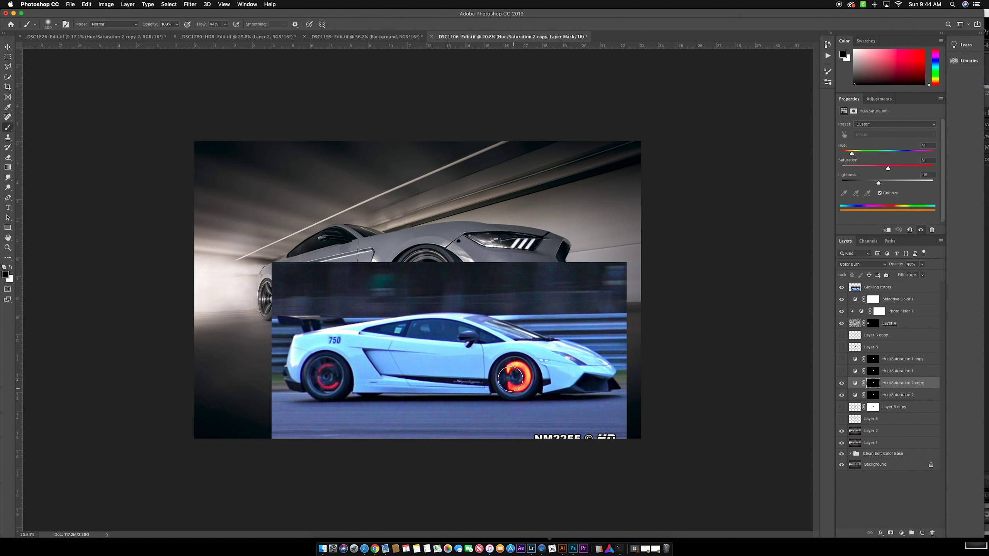
mouse_move(516, 382)
mouse_down()
mouse_move(526, 365)
mouse_move(510, 370)
mouse_move(513, 379)
mouse_move(514, 364)
mouse_move(508, 371)
mouse_move(524, 365)
mouse_move(532, 375)
mouse_move(516, 390)
mouse_up()
- Hide the Glowing rotors reference and both Hue/Saturation 2 layers
click(842, 287)
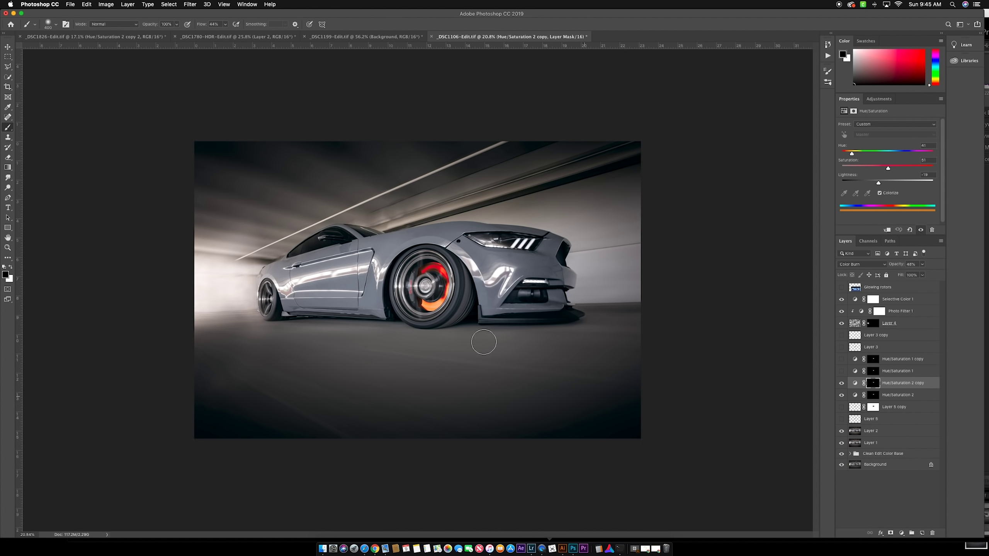
scroll(436, 321, down, 5)
scroll(436, 321, up, 3)
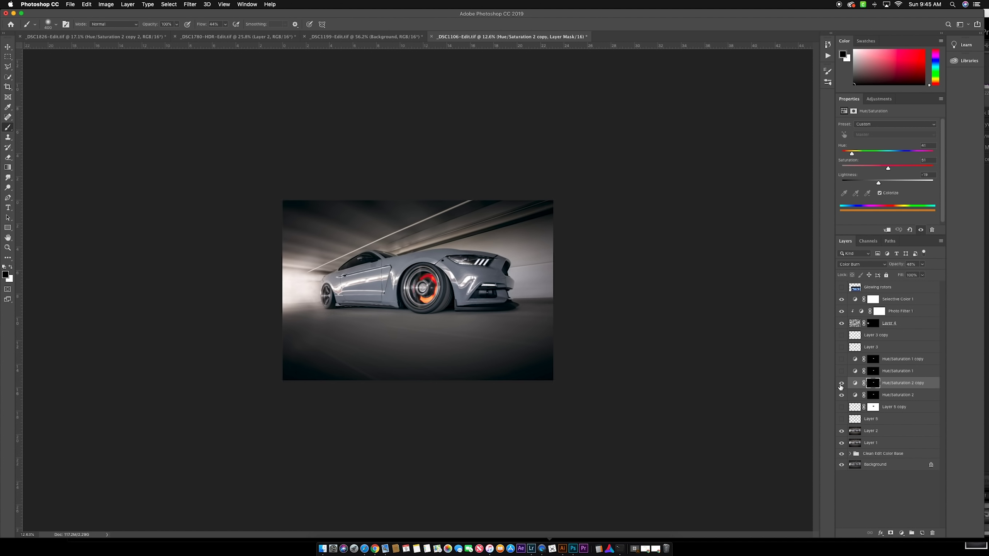
click(841, 386)
click(841, 396)
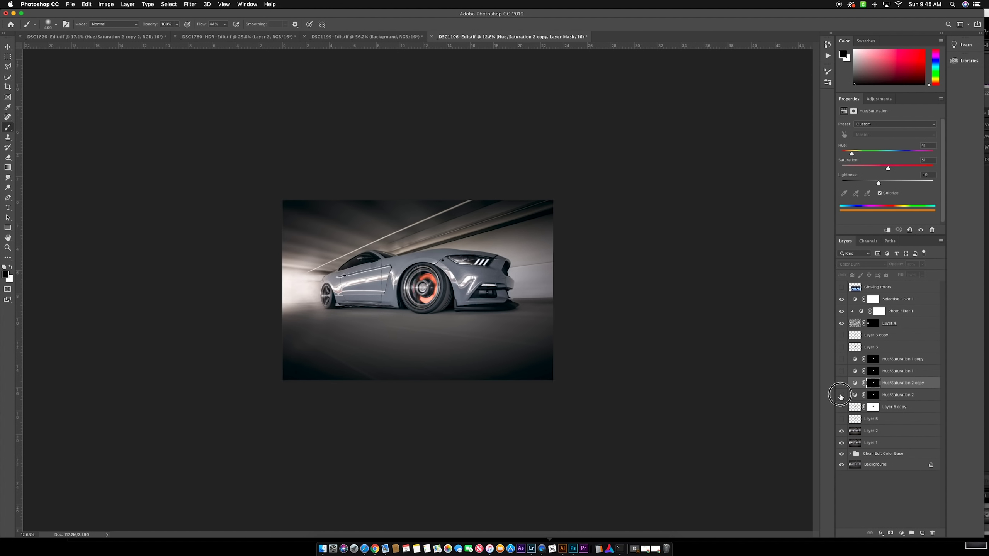
- Briefly test the Hue/Saturation 1 layers, then show Layer 5 copy and Layer 5's orange glow
click(841, 371)
click(841, 359)
click(842, 359)
click(841, 371)
click(841, 407)
click(841, 419)
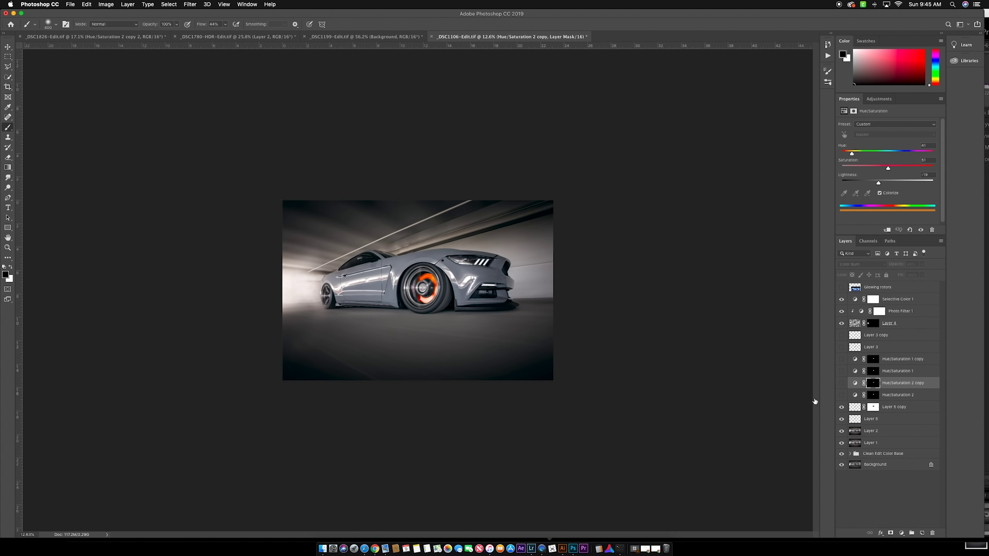